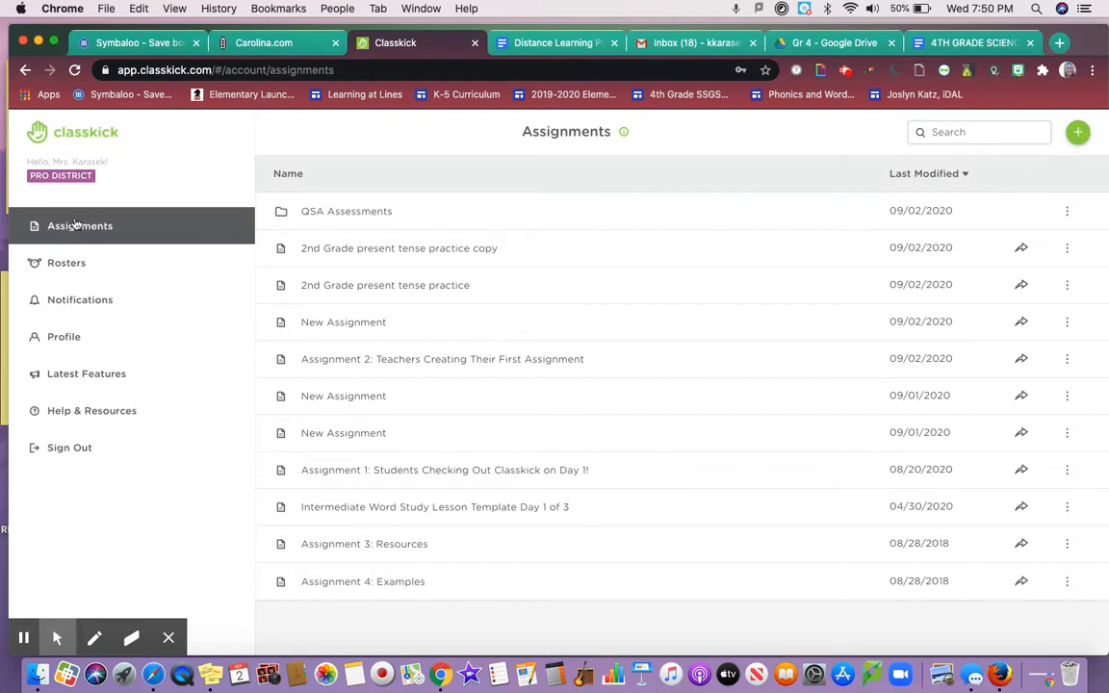
Choose Browse Assignment Library from the create-assignment menu
{"action": "left_click", "coordinate": [139, 229]}
{"action": "left_click", "coordinate": [1077, 132]}
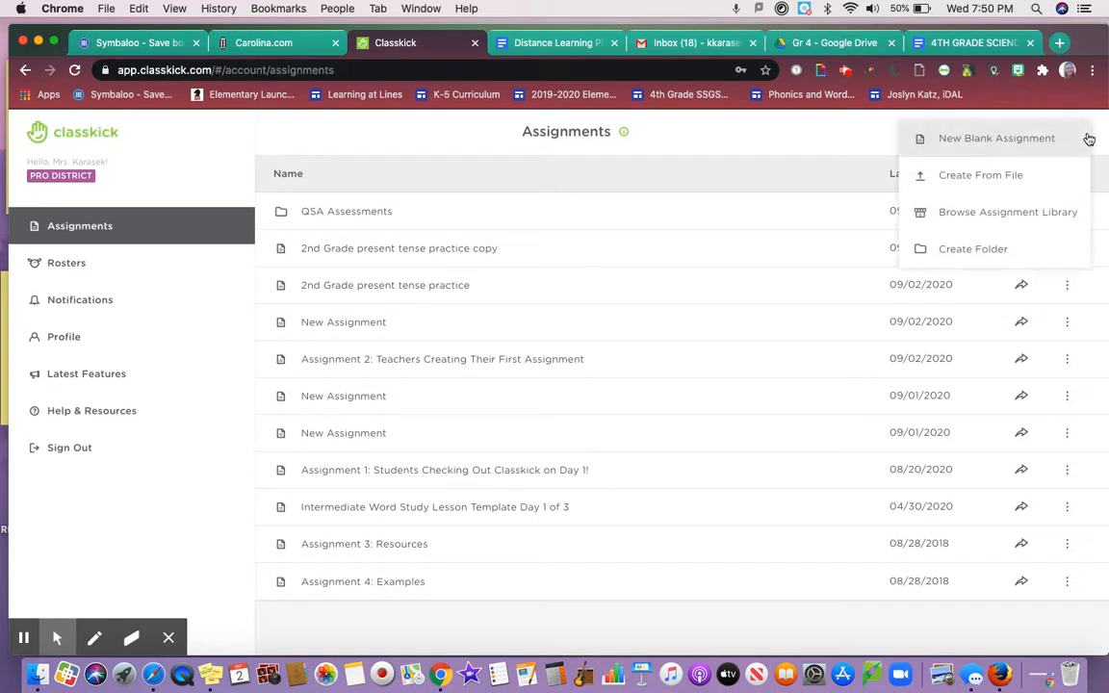
{"action": "left_click", "coordinate": [981, 222]}
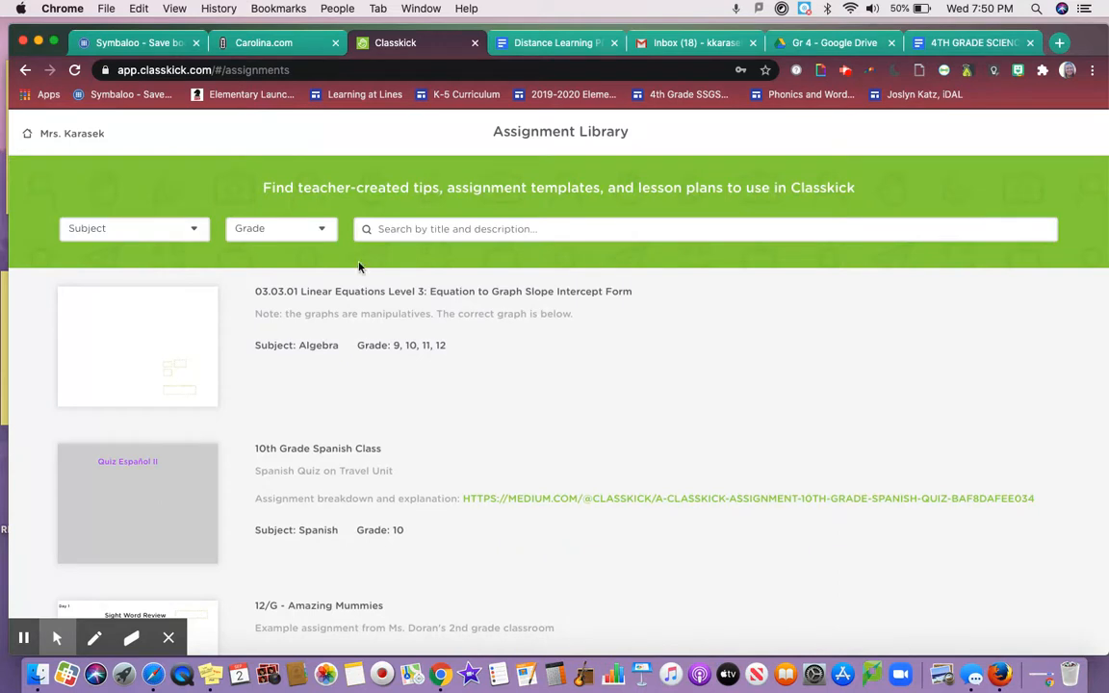
{"action": "left_click", "coordinate": [197, 236]}
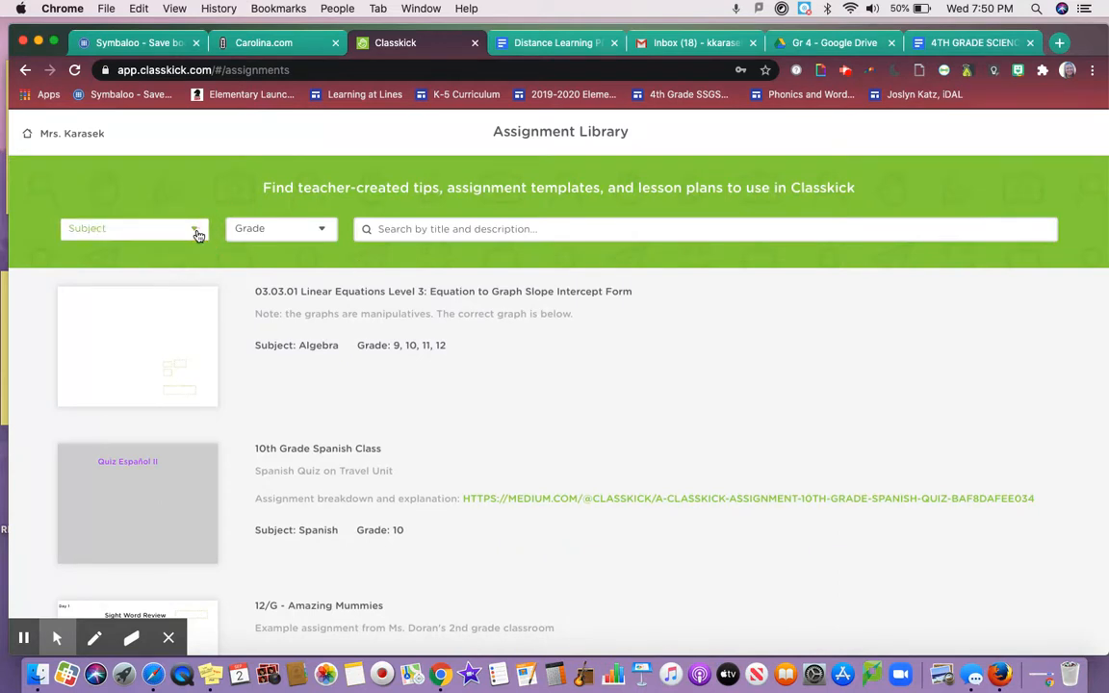
{"action": "left_click", "coordinate": [198, 236]}
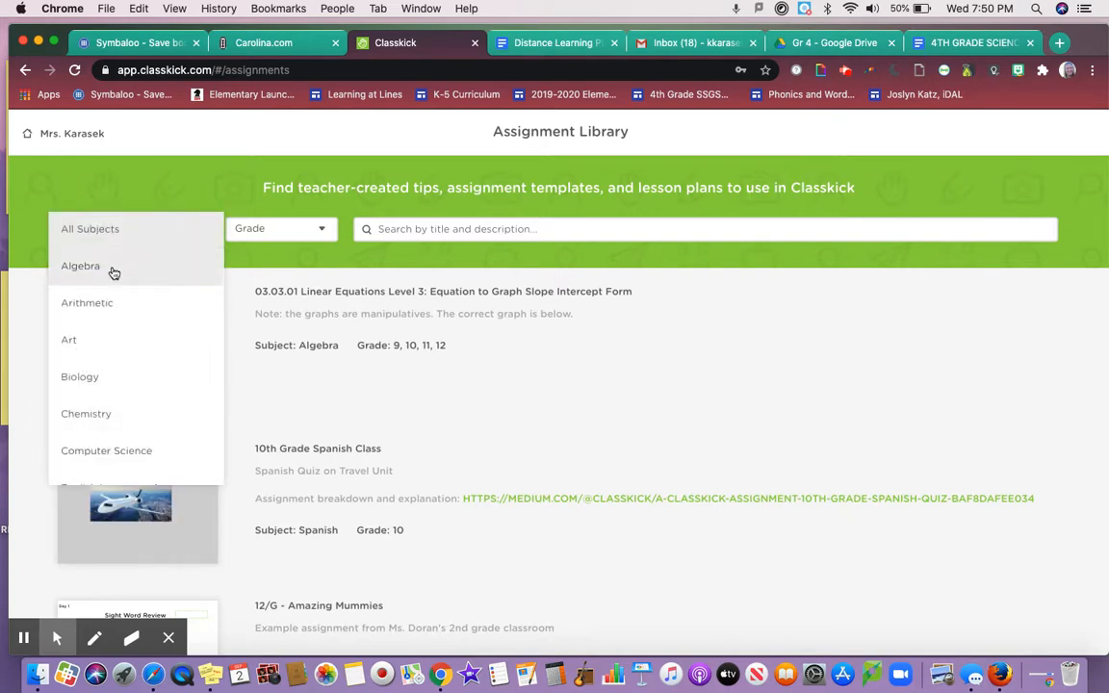
{"action": "scroll", "coordinate": [124, 446], "scroll_direction": "down", "scroll_amount": 4}
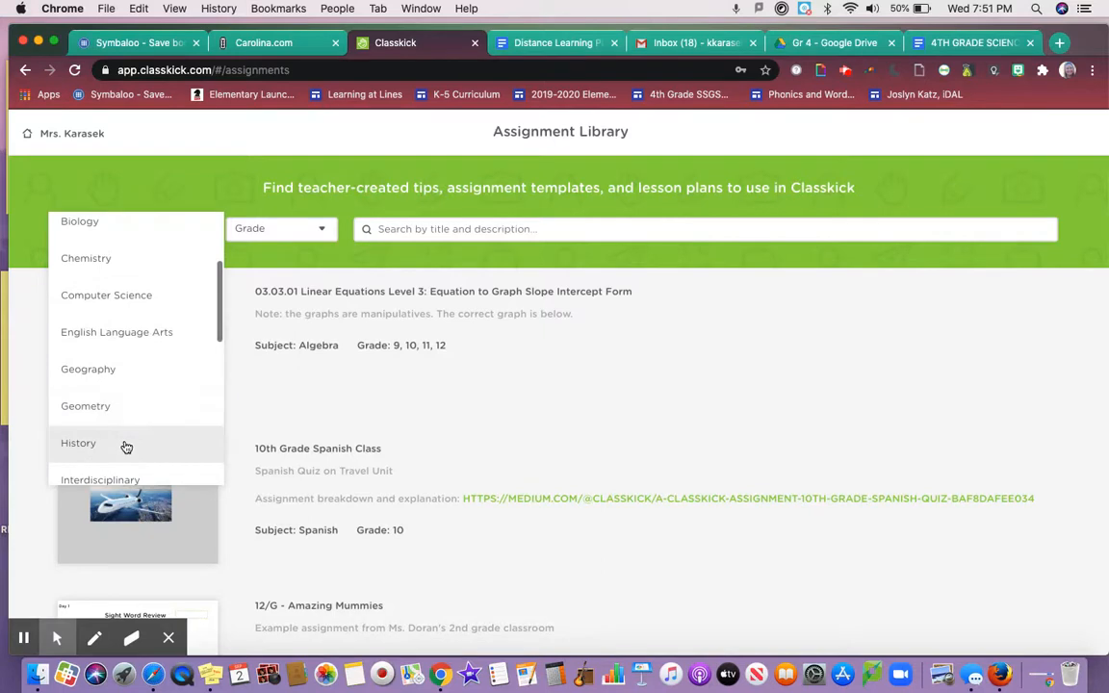
{"action": "scroll", "coordinate": [124, 446], "scroll_direction": "down", "scroll_amount": 6}
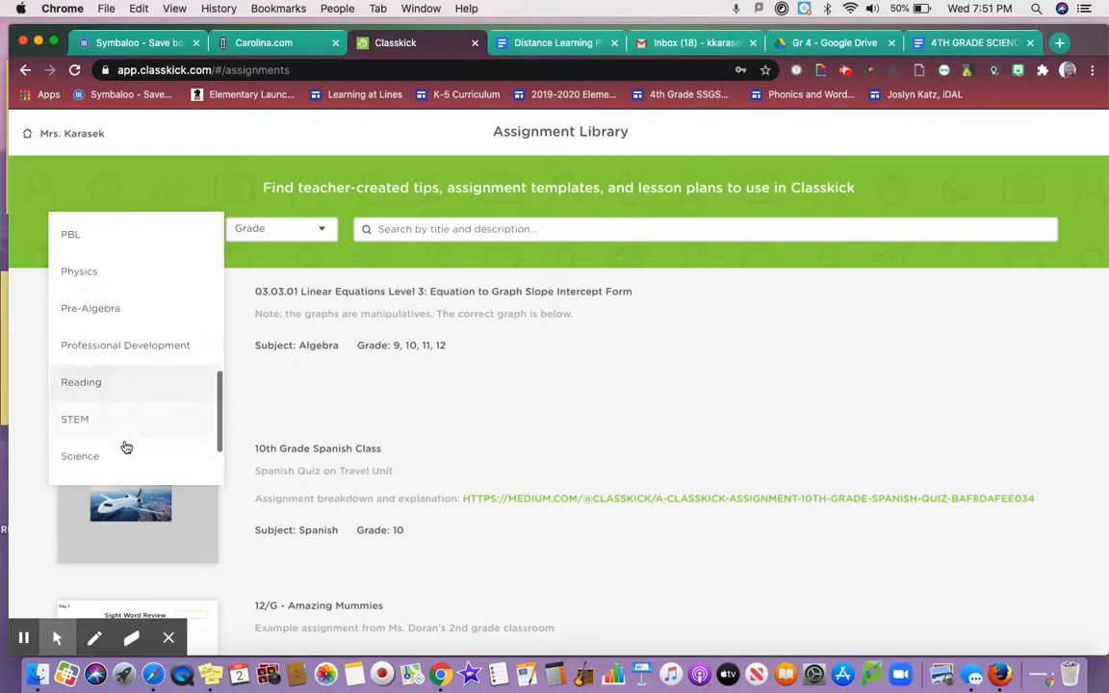
{"action": "left_click", "coordinate": [224, 184]}
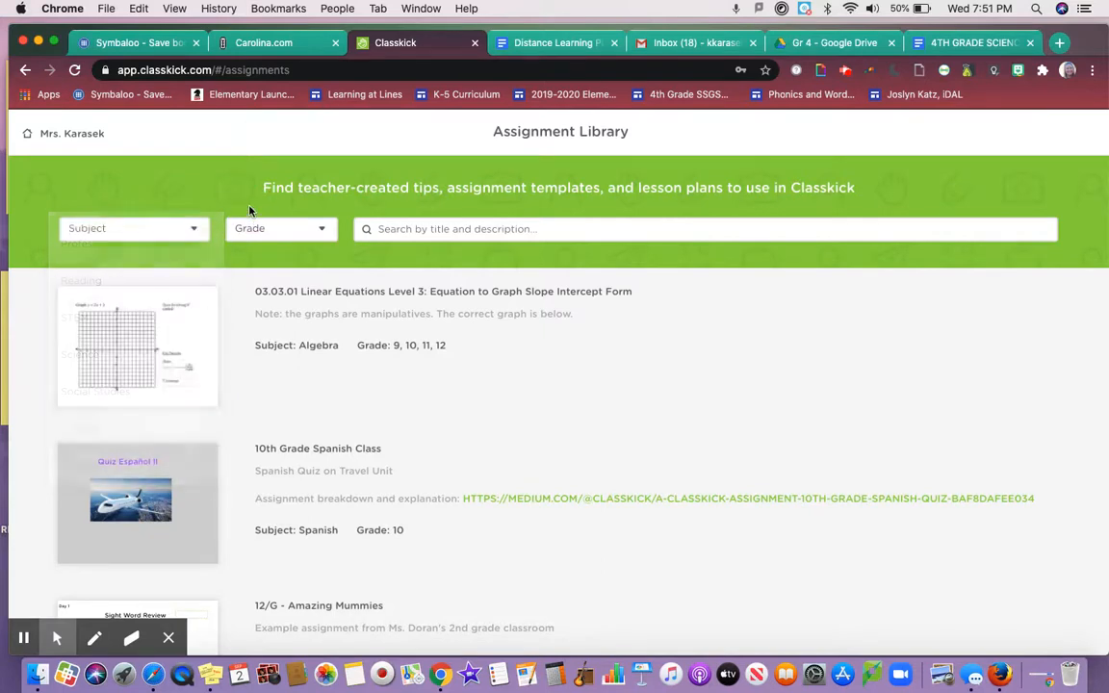
{"action": "left_click", "coordinate": [325, 231]}
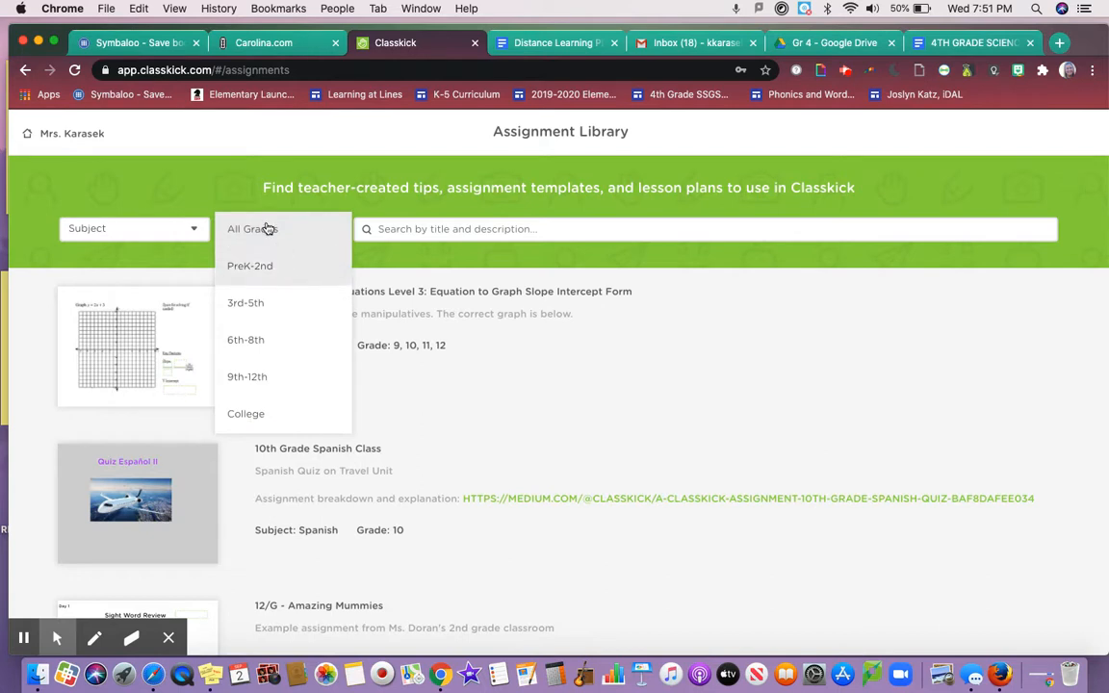
{"action": "left_click", "coordinate": [212, 173]}
{"action": "left_click", "coordinate": [400, 230]}
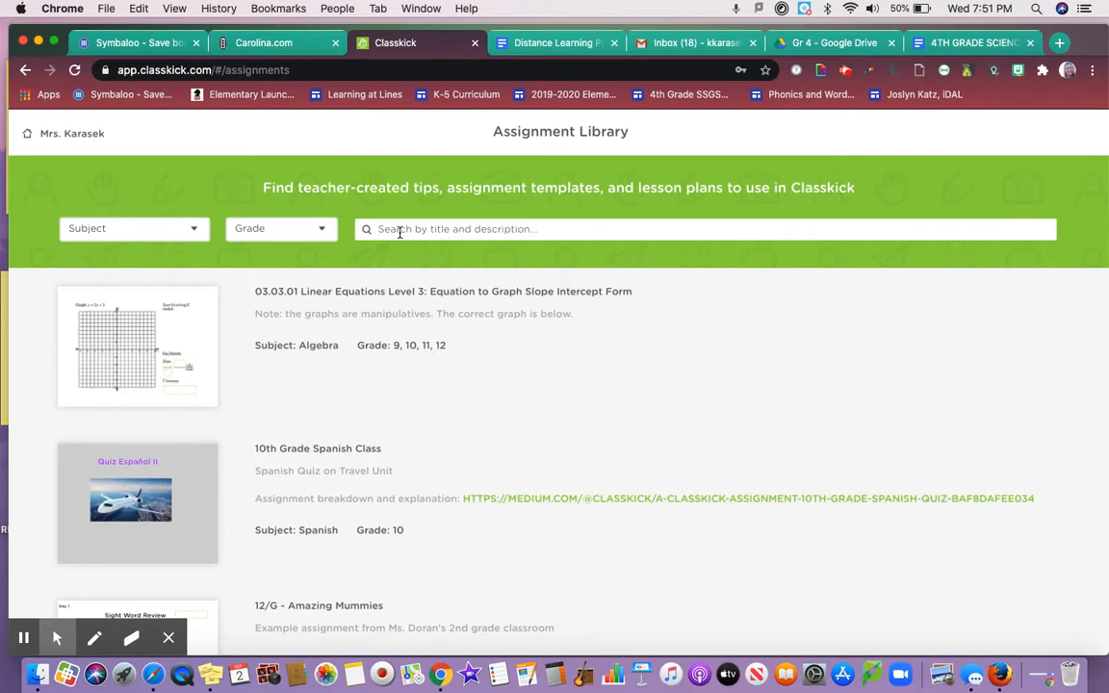
Scroll the Assignment Library listings until 2nd Grade Measurement is visible
{"action": "scroll", "coordinate": [302, 482], "scroll_direction": "down", "scroll_amount": 5}
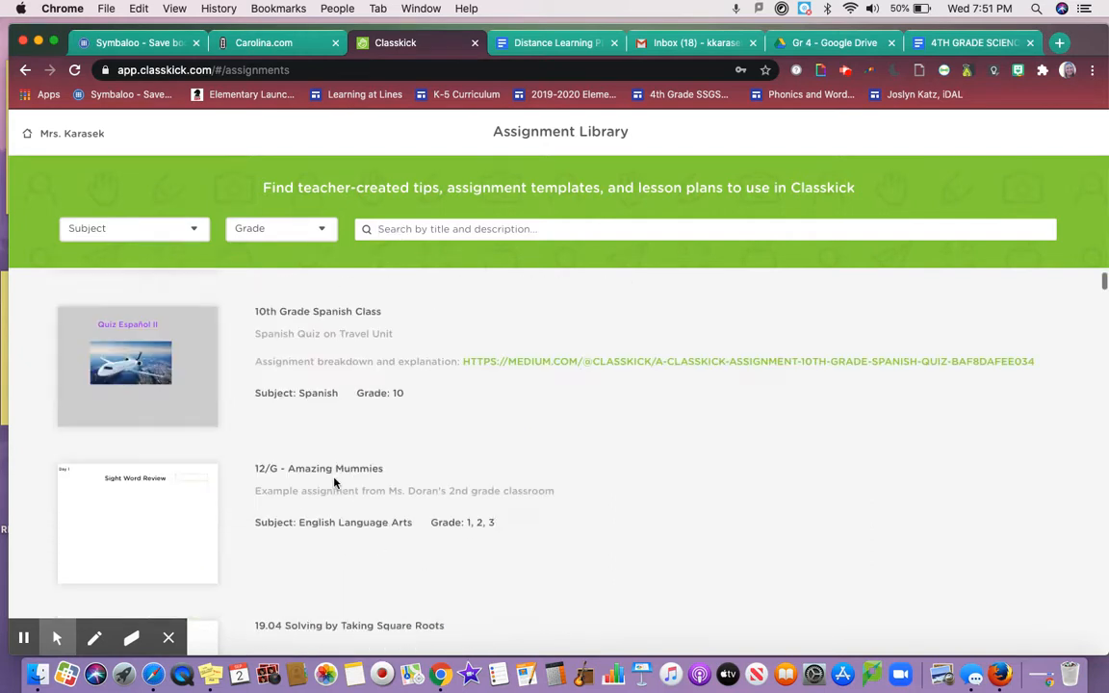
{"action": "scroll", "coordinate": [334, 472], "scroll_direction": "down", "scroll_amount": 3}
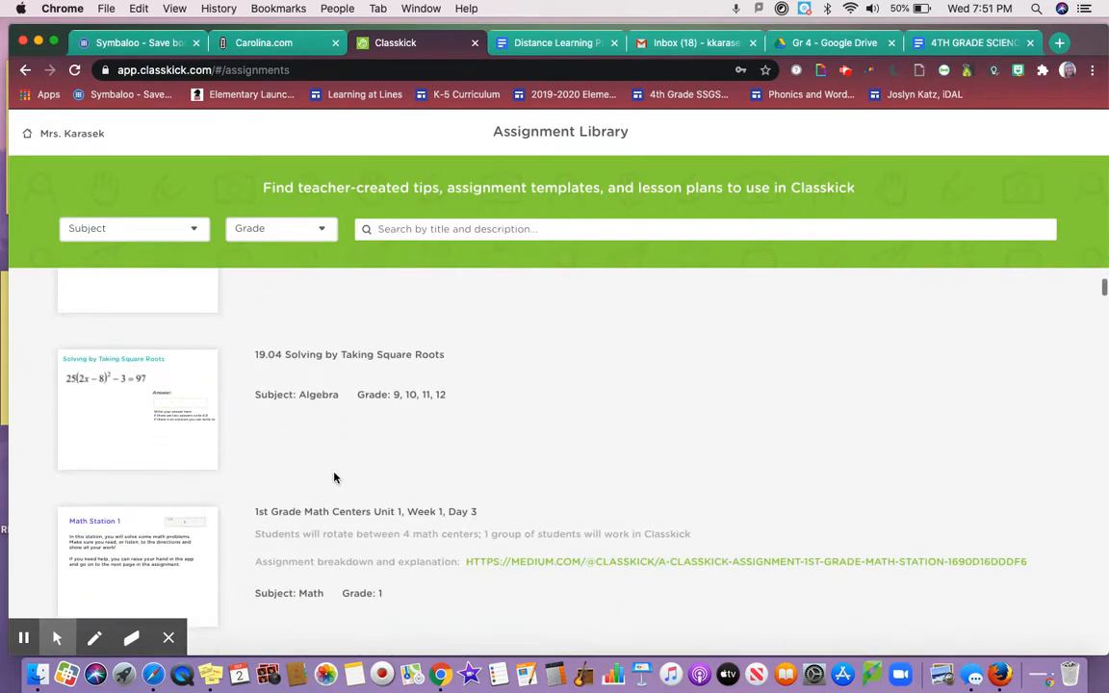
{"action": "scroll", "coordinate": [304, 424], "scroll_direction": "down", "scroll_amount": 4}
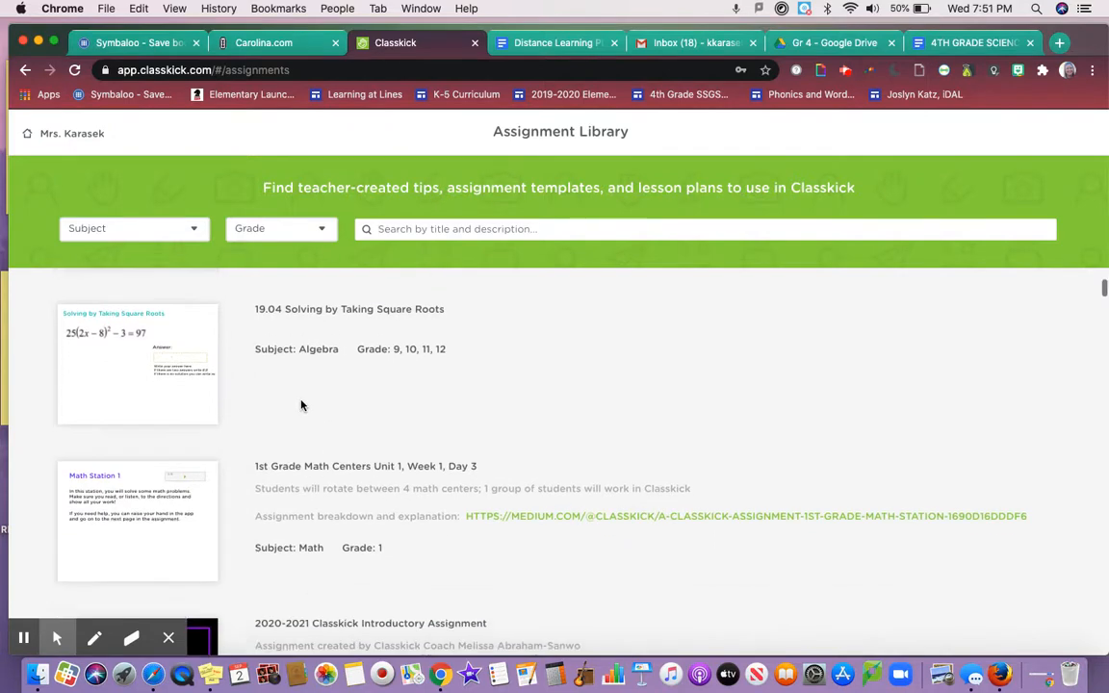
{"action": "scroll", "coordinate": [301, 405], "scroll_direction": "down", "scroll_amount": 5}
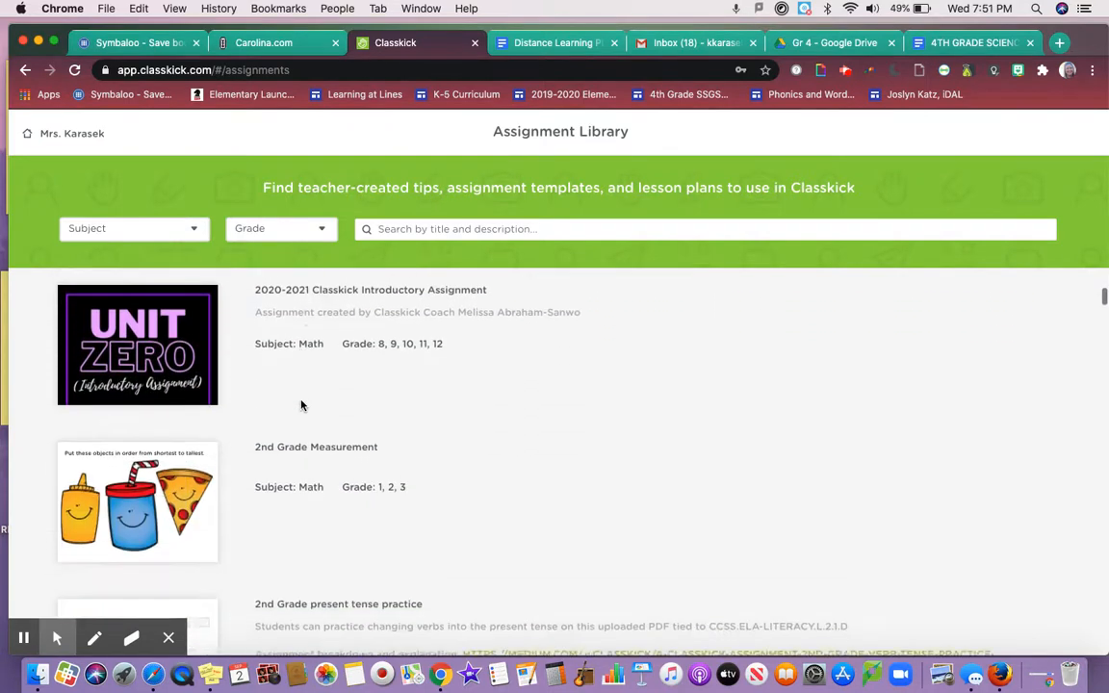
{"action": "scroll", "coordinate": [301, 405], "scroll_direction": "up", "scroll_amount": 6}
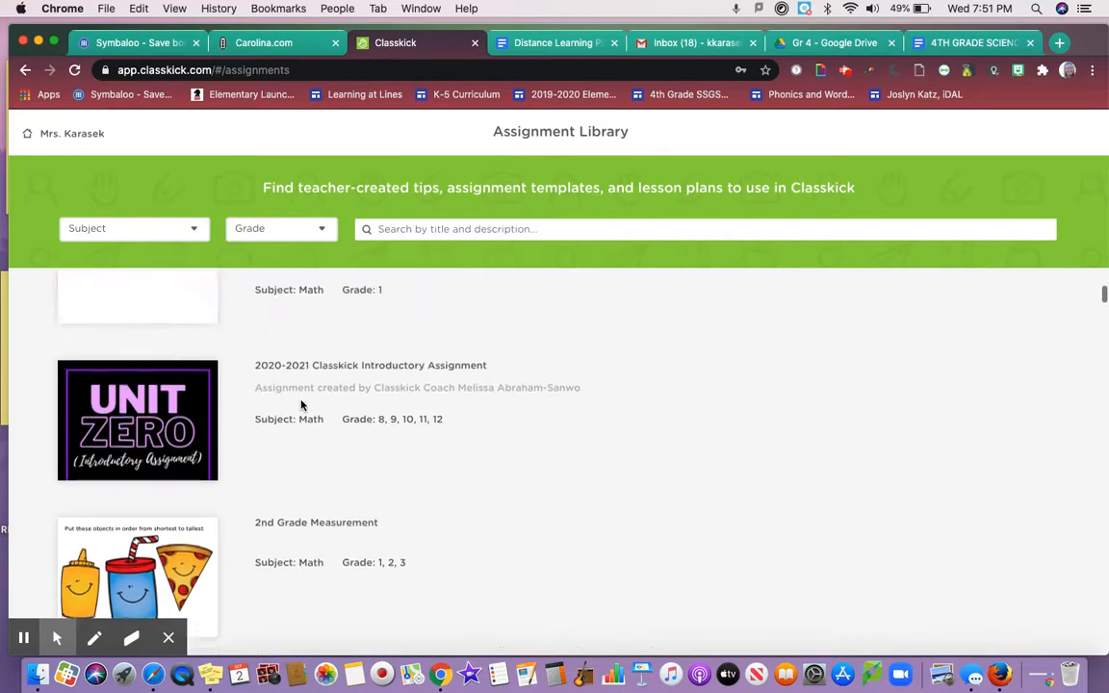
{"action": "scroll", "coordinate": [301, 405], "scroll_direction": "up", "scroll_amount": 4}
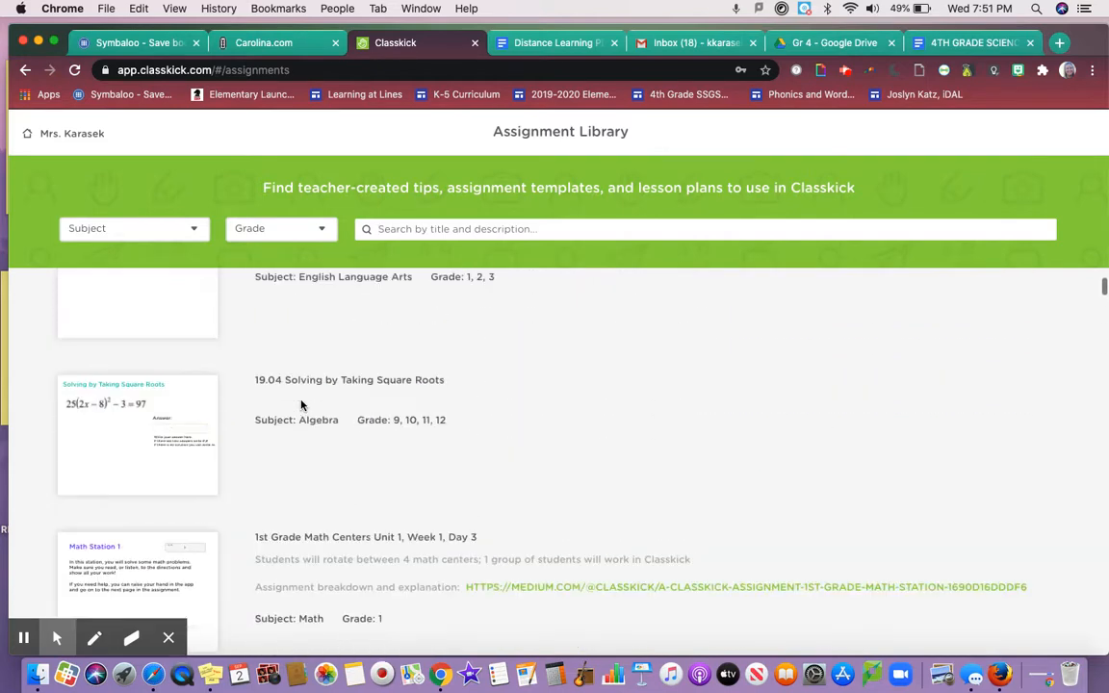
{"action": "scroll", "coordinate": [301, 405], "scroll_direction": "up", "scroll_amount": 5}
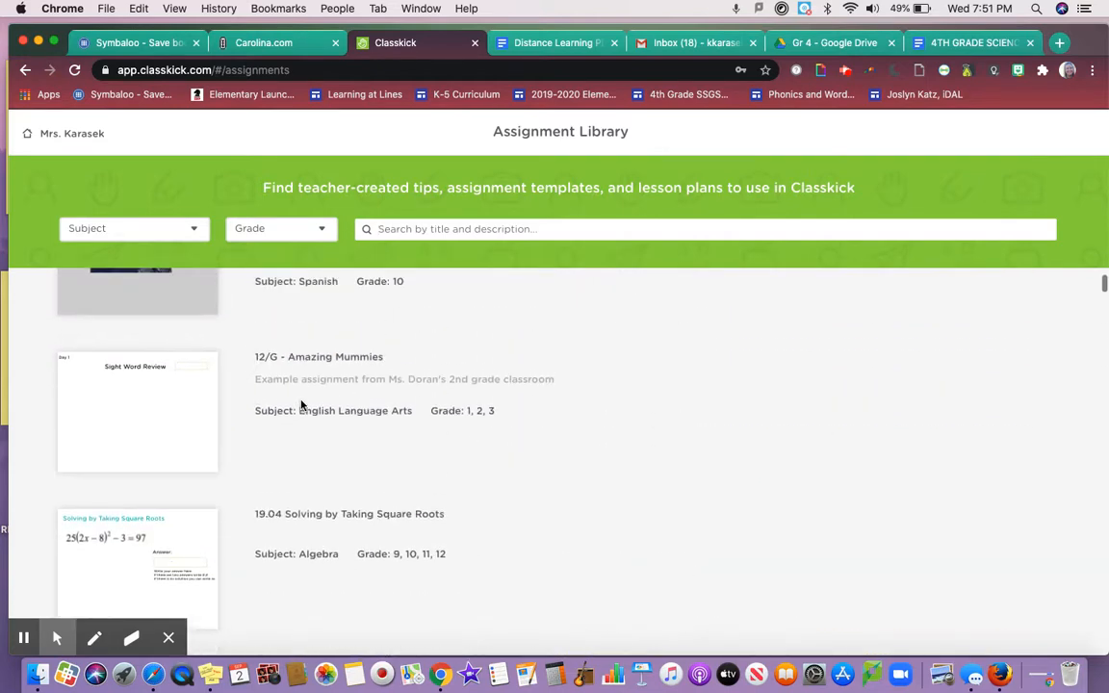
{"action": "scroll", "coordinate": [301, 406], "scroll_direction": "down", "scroll_amount": 11}
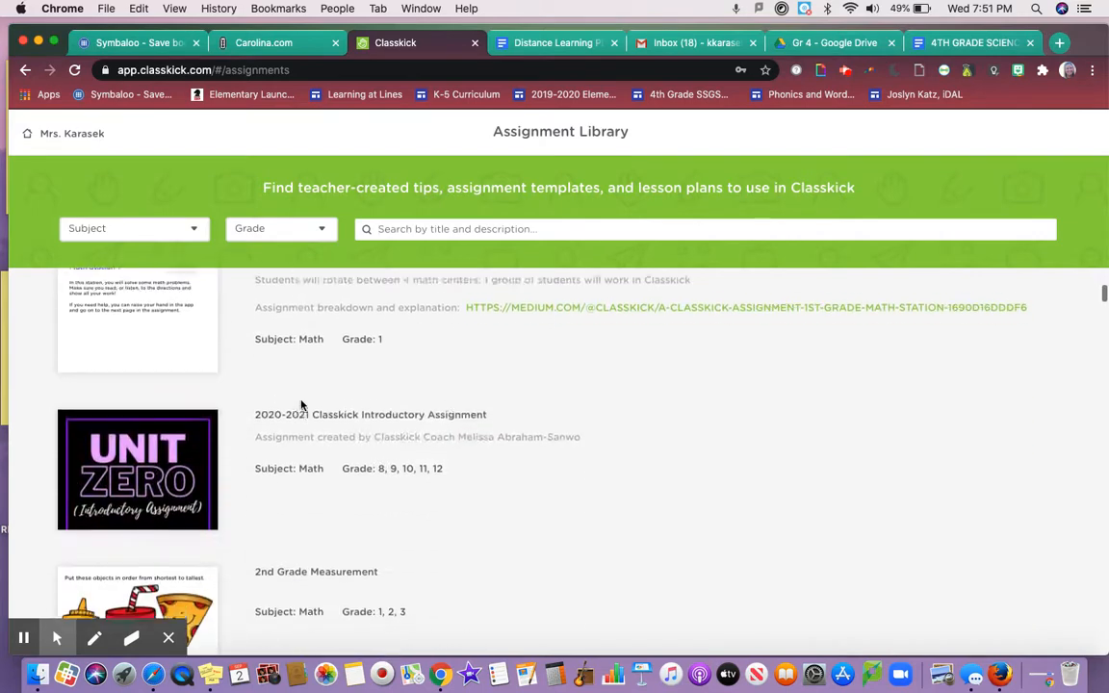
{"action": "scroll", "coordinate": [301, 406], "scroll_direction": "up", "scroll_amount": 1}
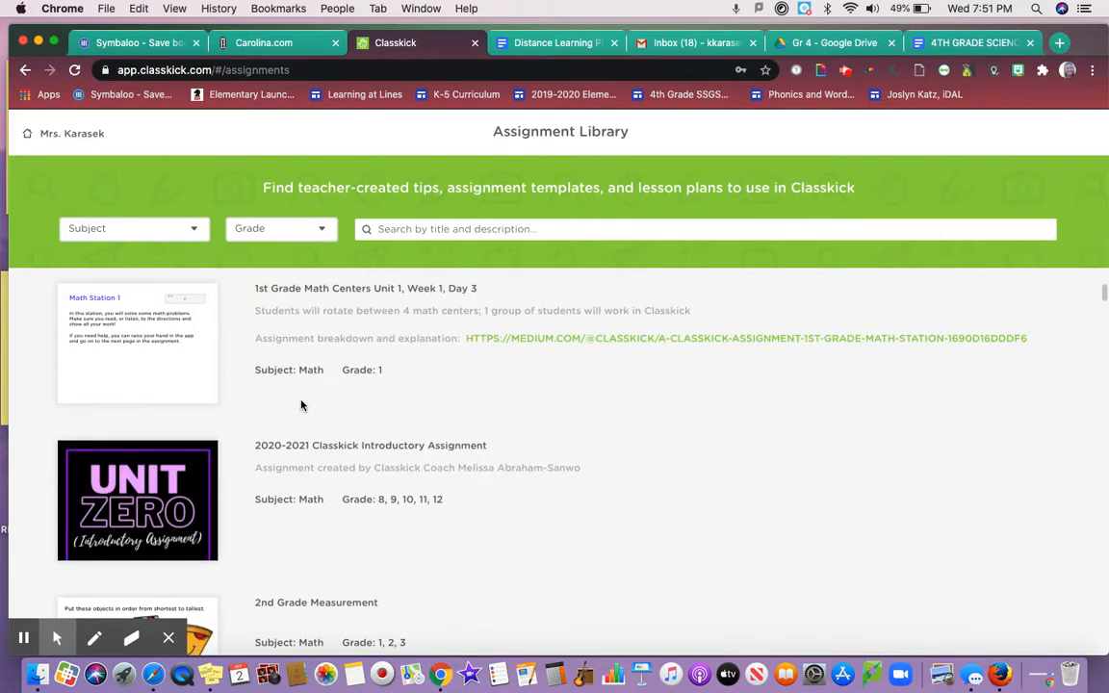
{"action": "scroll", "coordinate": [302, 406], "scroll_direction": "down", "scroll_amount": 4}
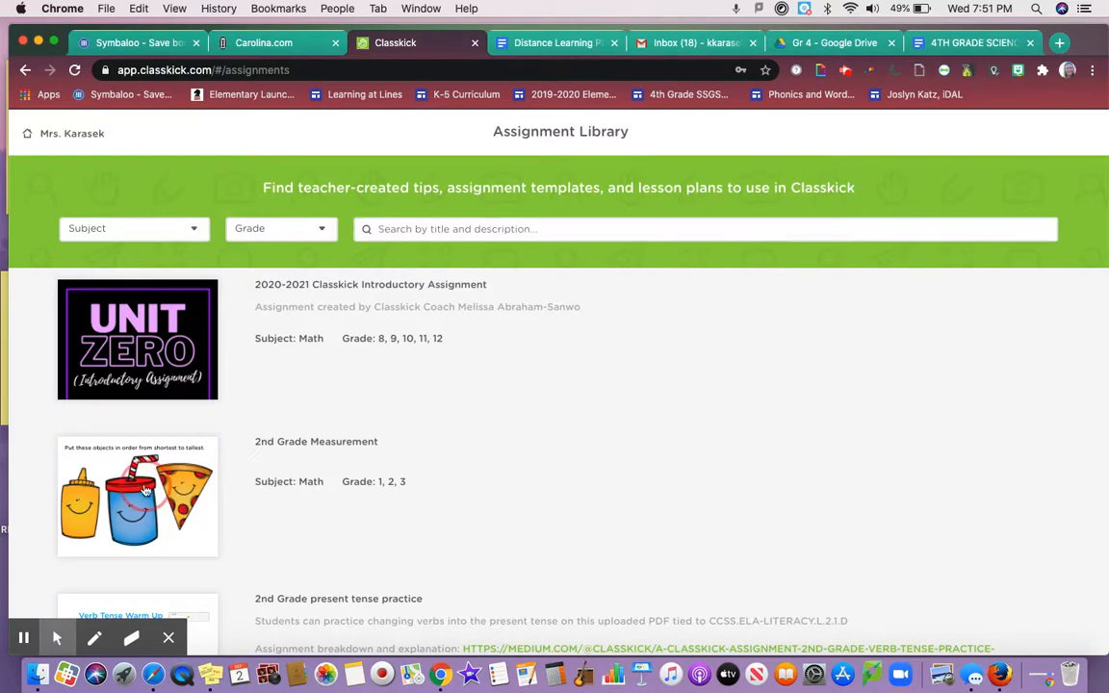
Open 2nd Grade Measurement and copy its Share a Copy with Colleagues link
{"action": "left_click", "coordinate": [145, 491]}
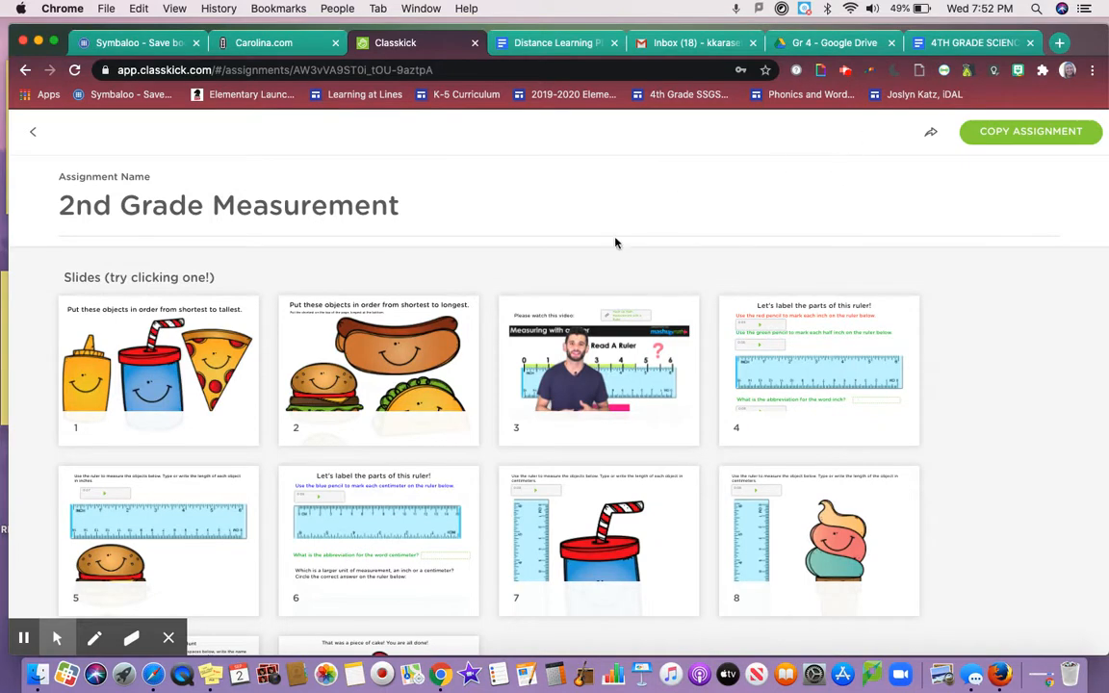
{"action": "left_click", "coordinate": [931, 133]}
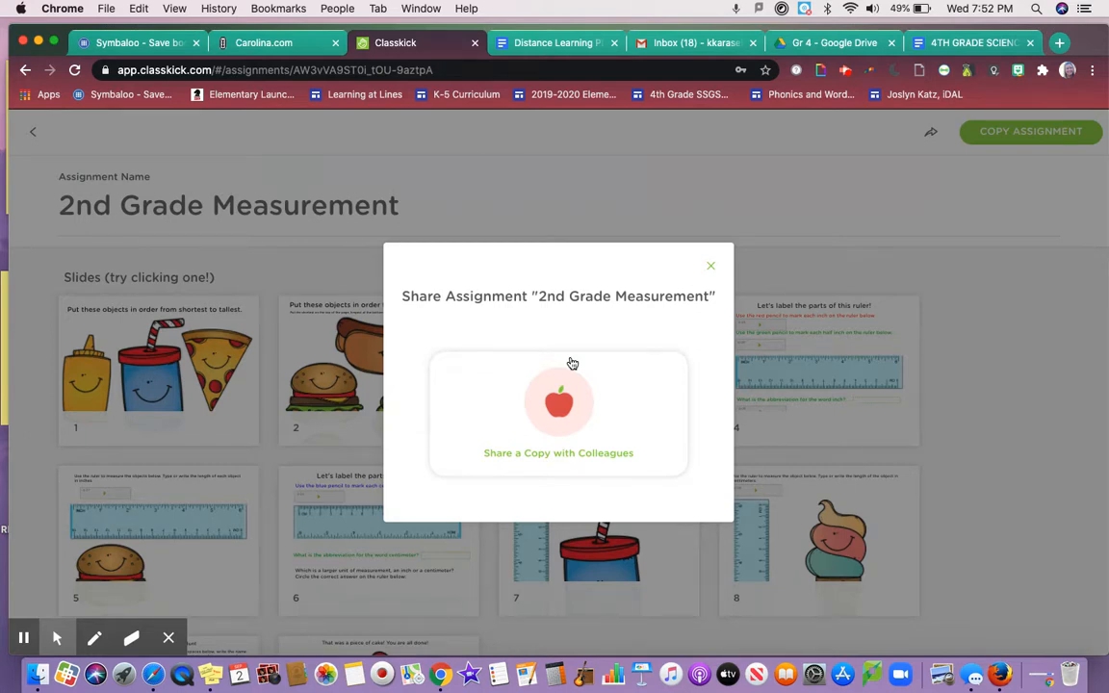
{"action": "left_click", "coordinate": [540, 448]}
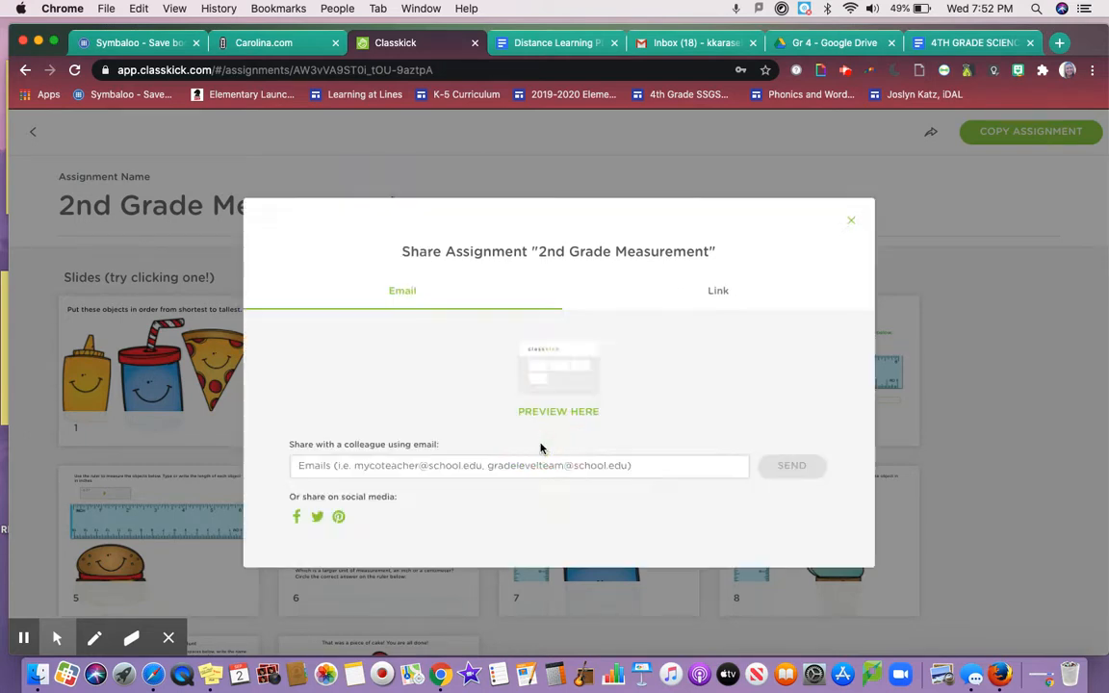
{"action": "left_click", "coordinate": [457, 468]}
{"action": "left_click", "coordinate": [686, 290]}
{"action": "left_click", "coordinate": [780, 471]}
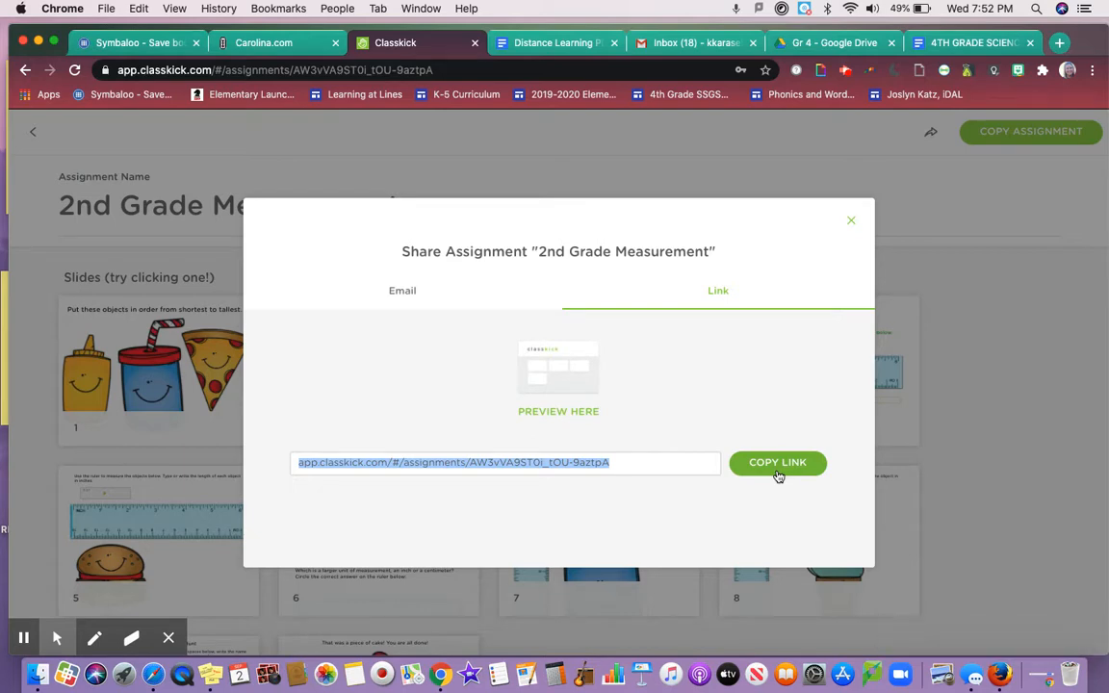
{"action": "left_click", "coordinate": [851, 222]}
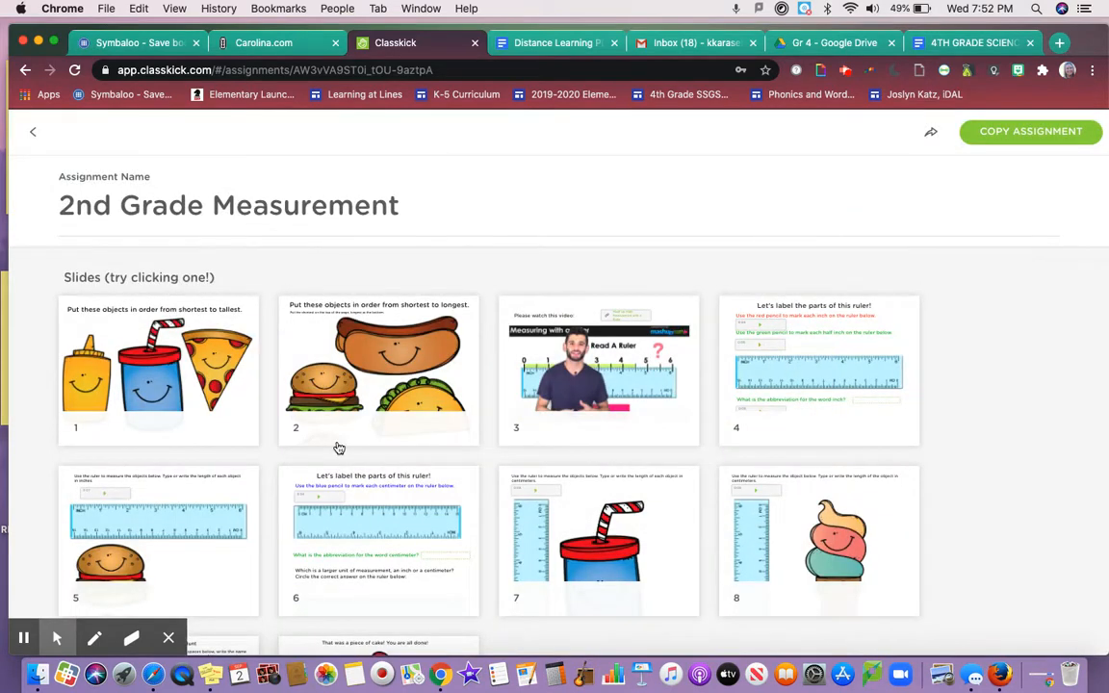
Use COPY ASSIGNMENT to add 2nd Grade Measurement to your own Assignments list
{"action": "scroll", "coordinate": [595, 496], "scroll_direction": "down", "scroll_amount": 3}
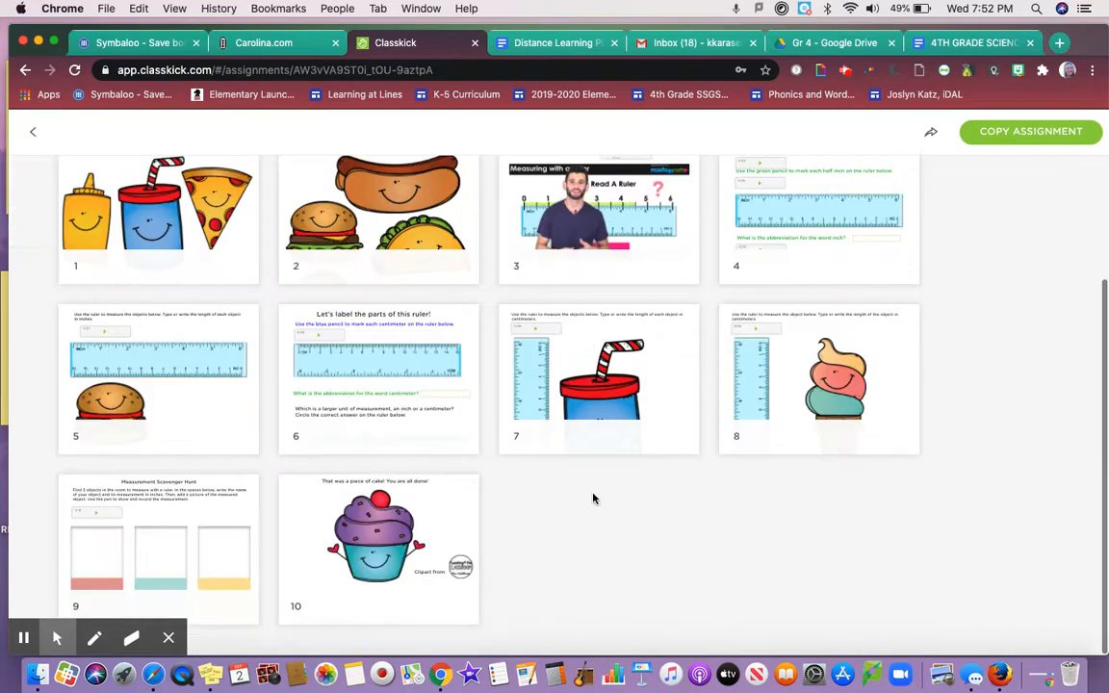
{"action": "scroll", "coordinate": [266, 456], "scroll_direction": "up", "scroll_amount": 3}
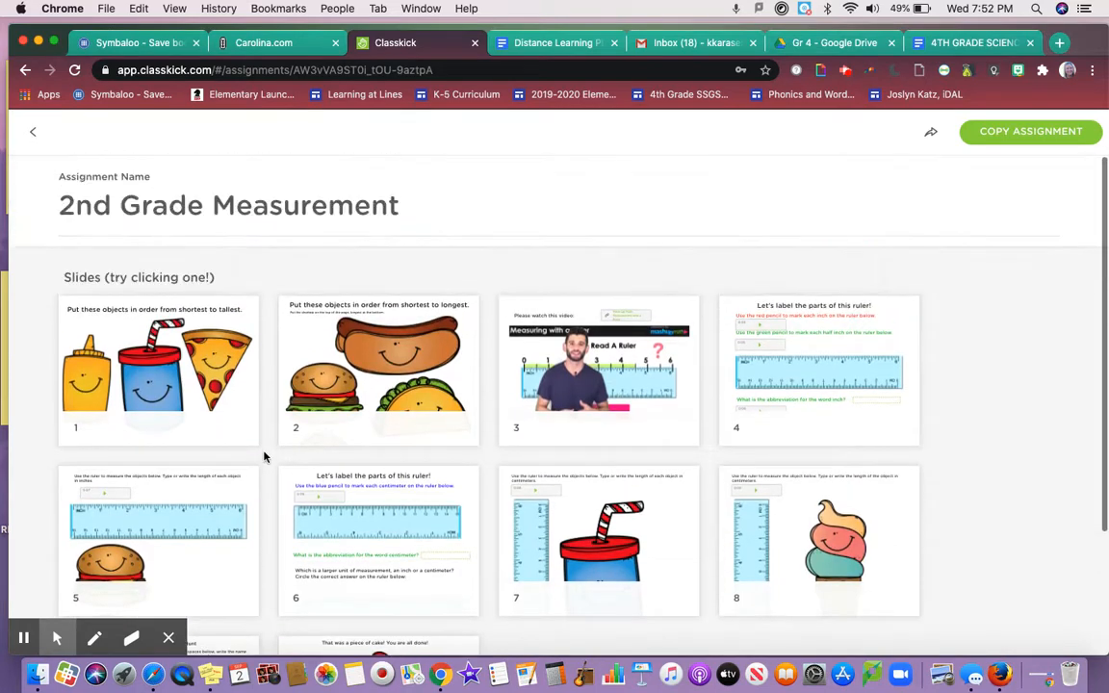
{"action": "left_click", "coordinate": [1045, 135]}
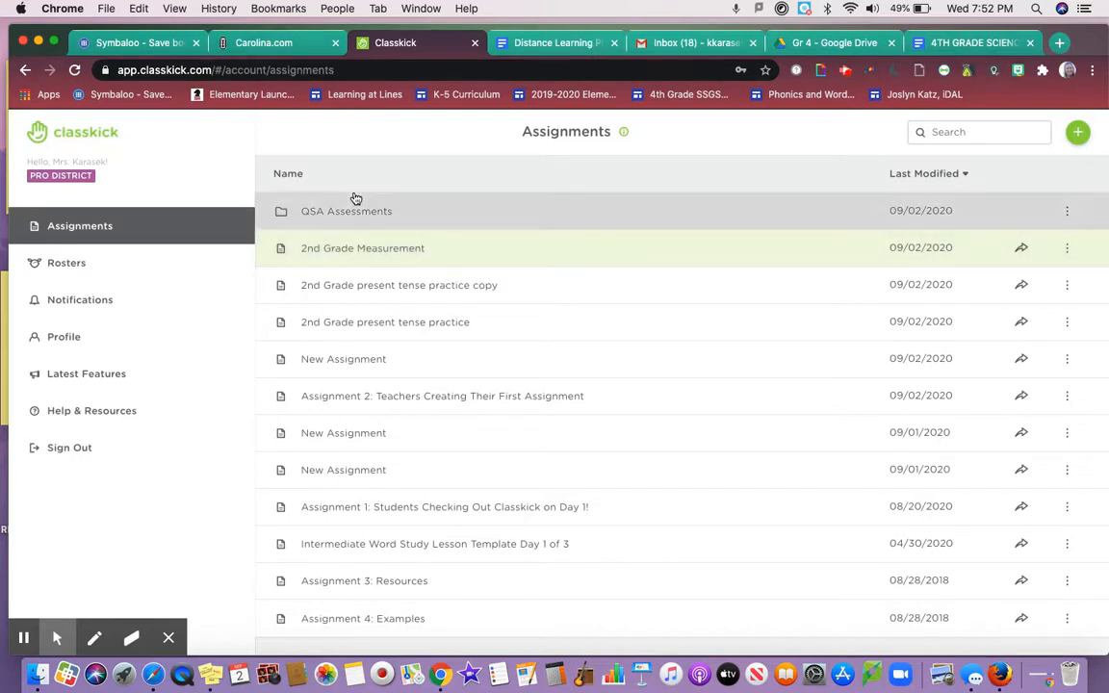
Open the copied assignment and confirm Math, grades 1, 2, 3 and private access unchanged
{"action": "left_click", "coordinate": [337, 249]}
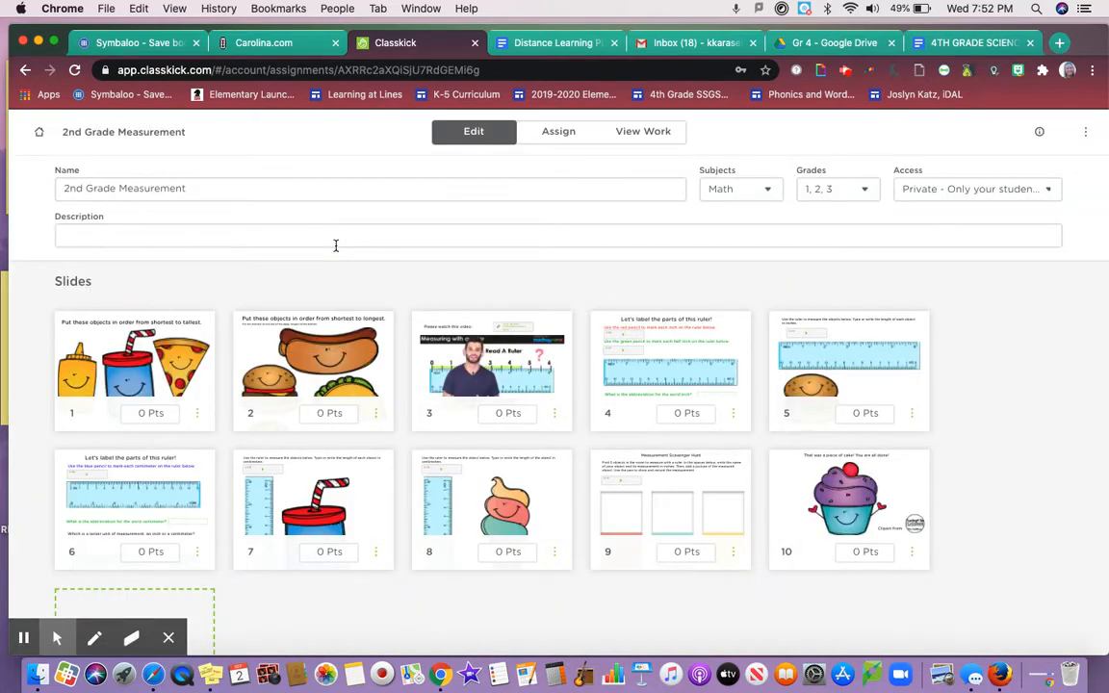
{"action": "left_click", "coordinate": [429, 143]}
{"action": "left_click", "coordinate": [906, 204]}
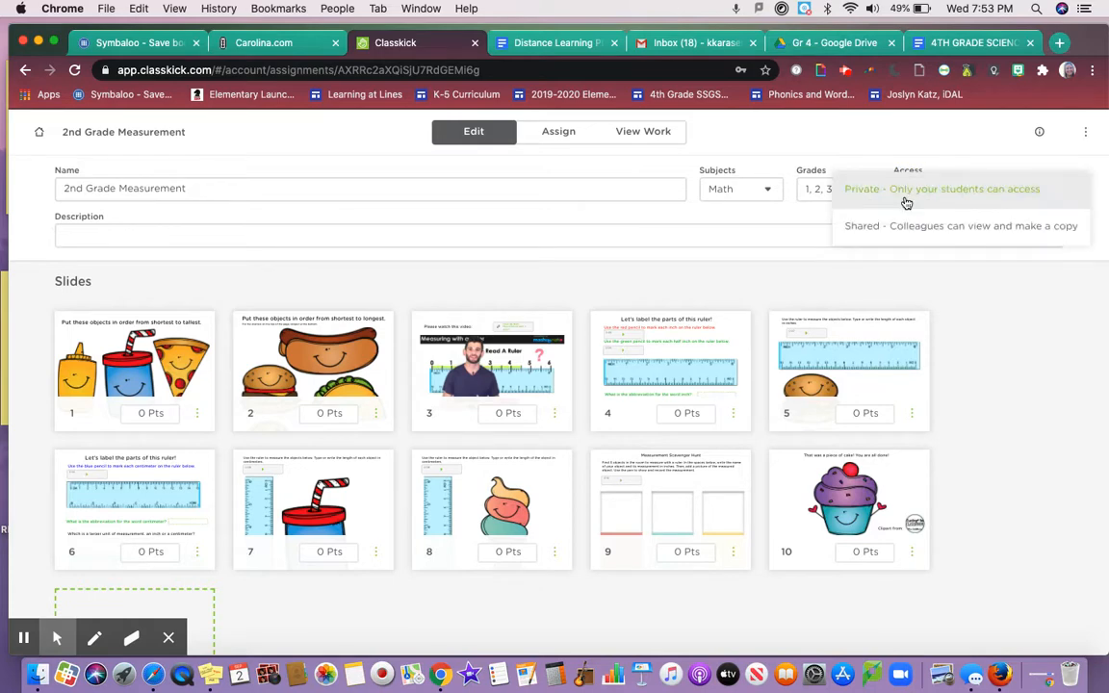
{"action": "left_click", "coordinate": [907, 197]}
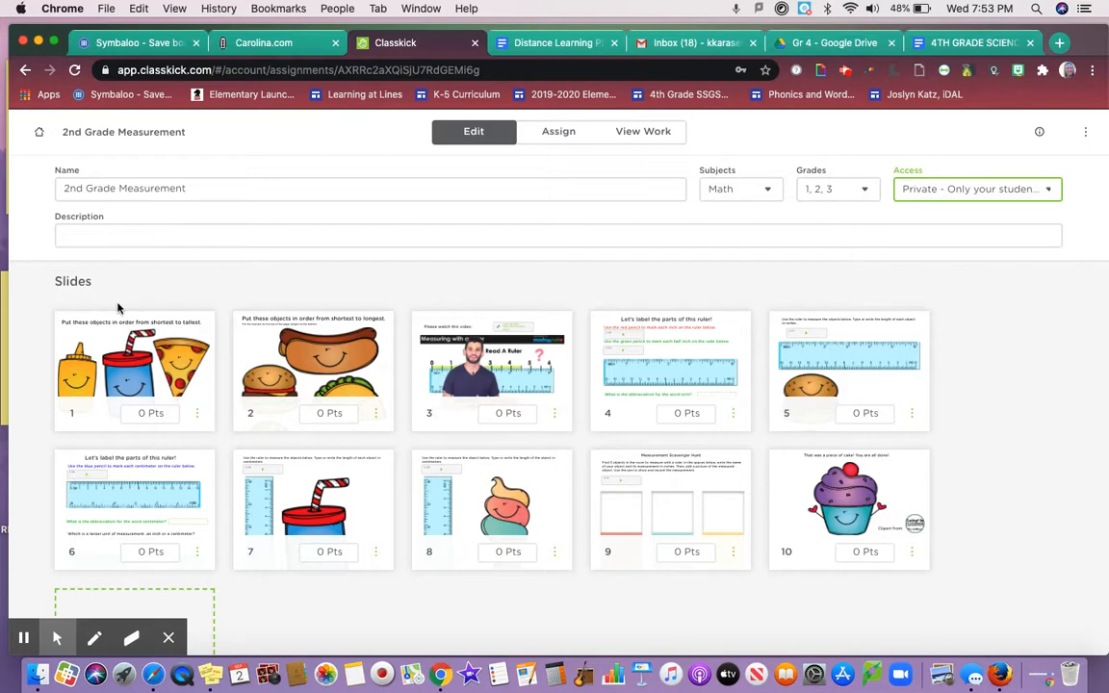
{"action": "left_click", "coordinate": [216, 188]}
{"action": "left_click", "coordinate": [169, 235]}
{"action": "left_click", "coordinate": [866, 188]}
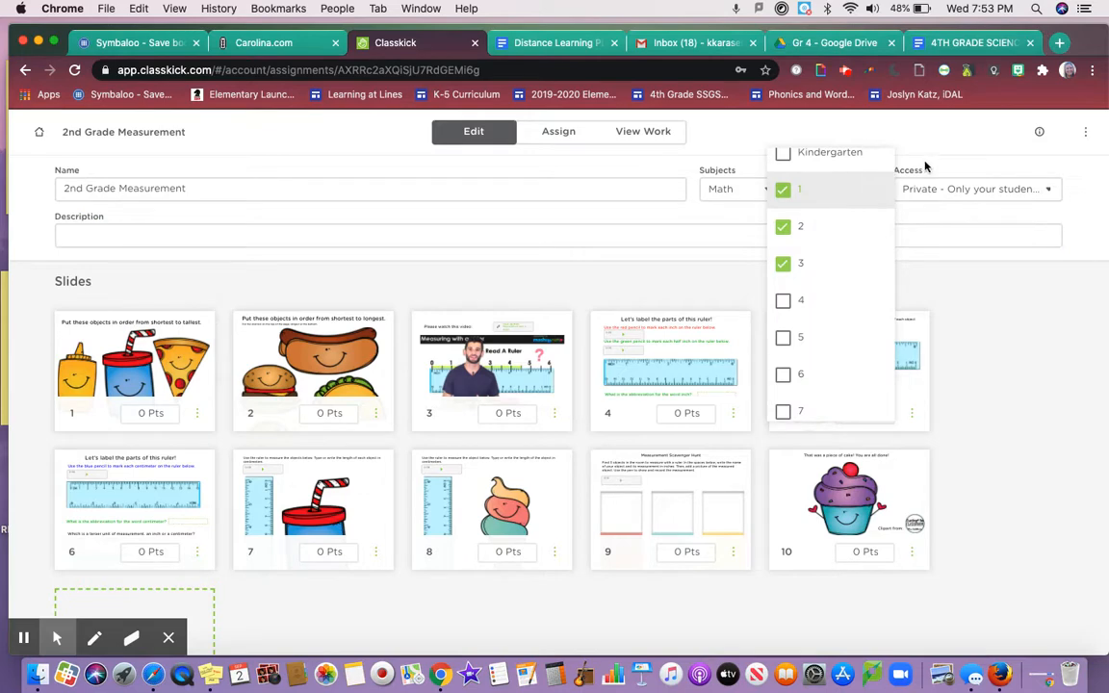
{"action": "left_click", "coordinate": [926, 169]}
{"action": "left_click", "coordinate": [903, 192]}
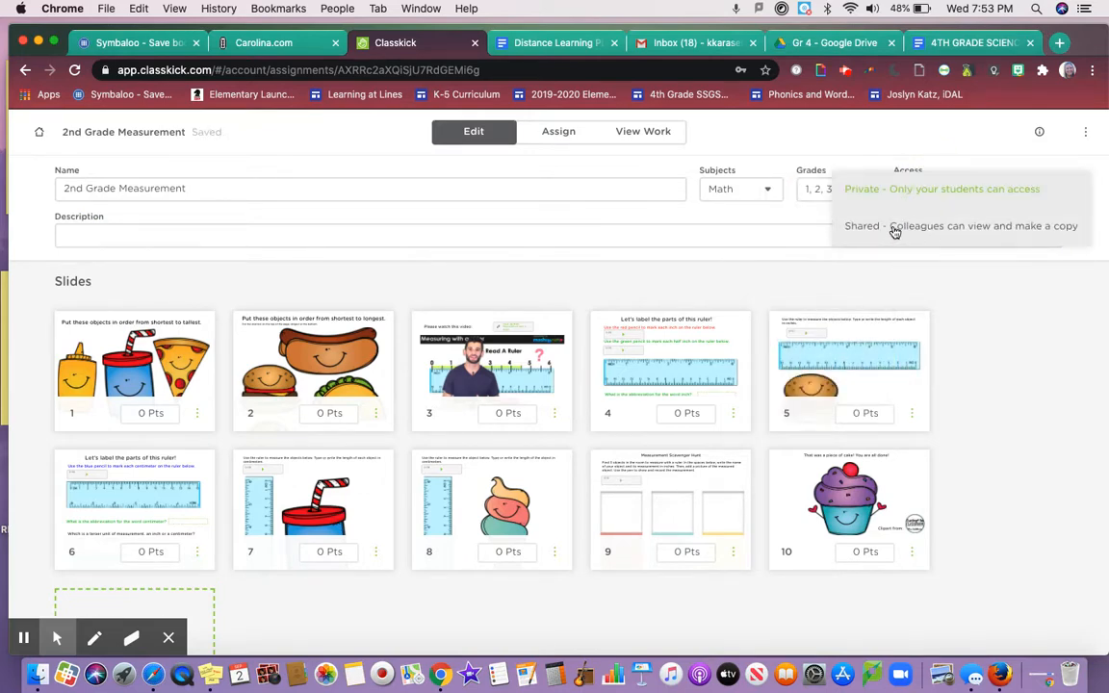
{"action": "left_click", "coordinate": [806, 263]}
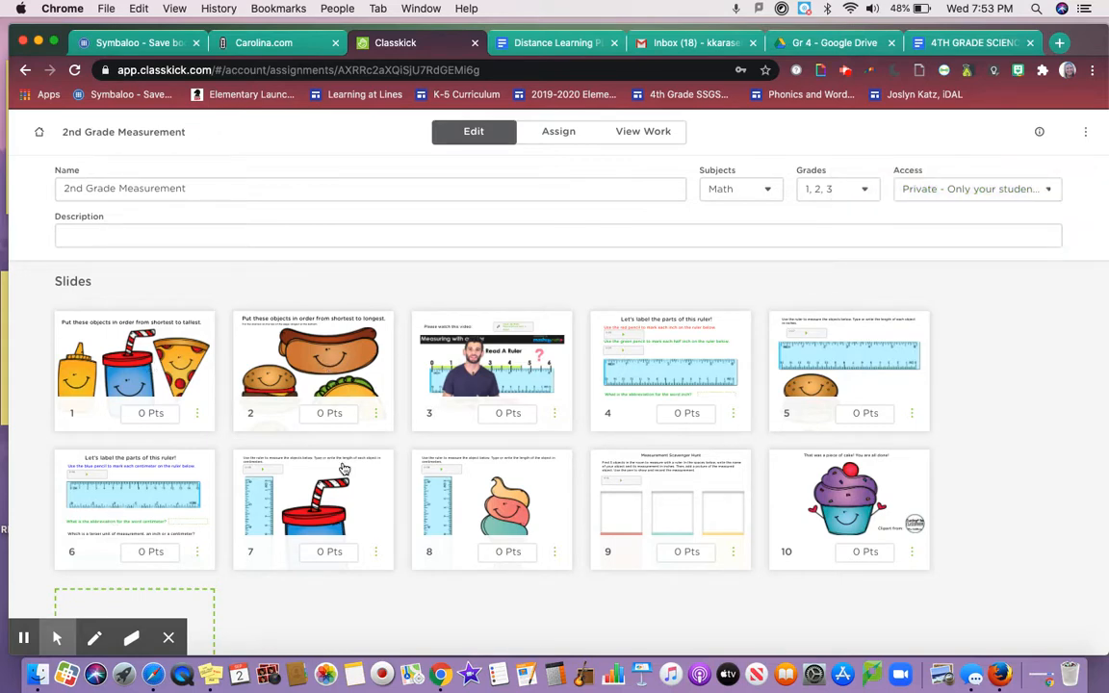
Append a blank slide 11 to 2nd Grade Measurement and open it
{"action": "scroll", "coordinate": [343, 469], "scroll_direction": "down", "scroll_amount": 2}
{"action": "scroll", "coordinate": [343, 469], "scroll_direction": "up", "scroll_amount": 1}
{"action": "mouse_move", "coordinate": [633, 352]}
{"action": "left_mouse_down"}
{"action": "mouse_move", "coordinate": [642, 340]}
{"action": "mouse_move", "coordinate": [364, 346]}
{"action": "mouse_move", "coordinate": [526, 329]}
{"action": "mouse_move", "coordinate": [486, 325]}
{"action": "mouse_move", "coordinate": [343, 325]}
{"action": "mouse_move", "coordinate": [355, 320]}
{"action": "mouse_move", "coordinate": [280, 336]}
{"action": "mouse_move", "coordinate": [642, 344]}
{"action": "left_mouse_up"}
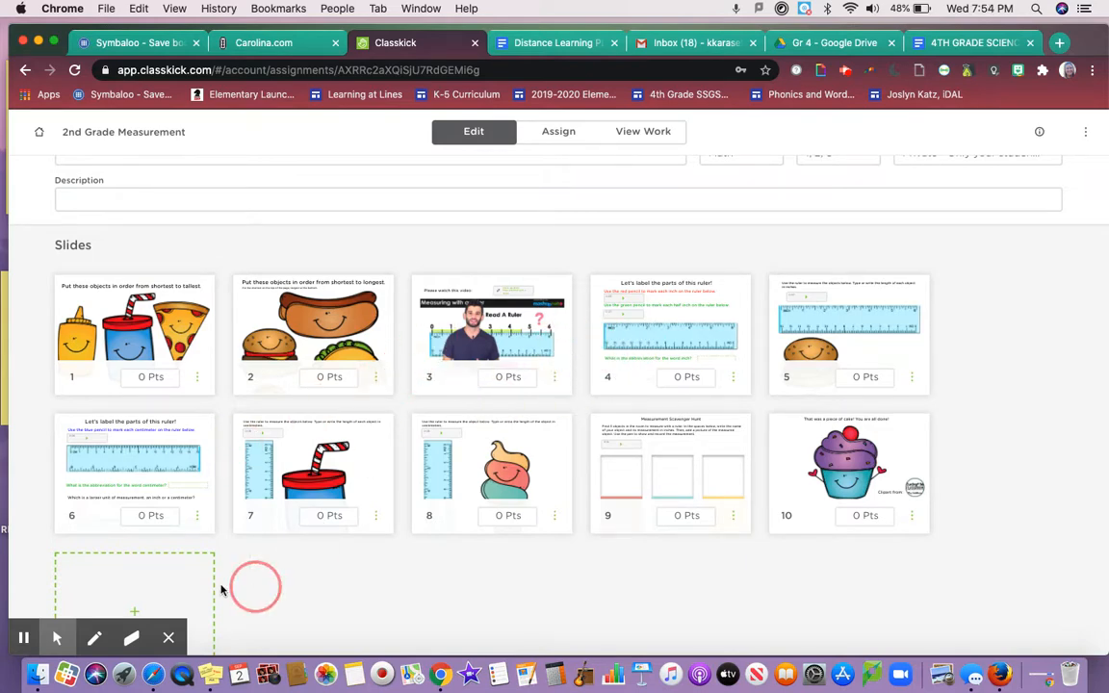
{"action": "left_click", "coordinate": [173, 592]}
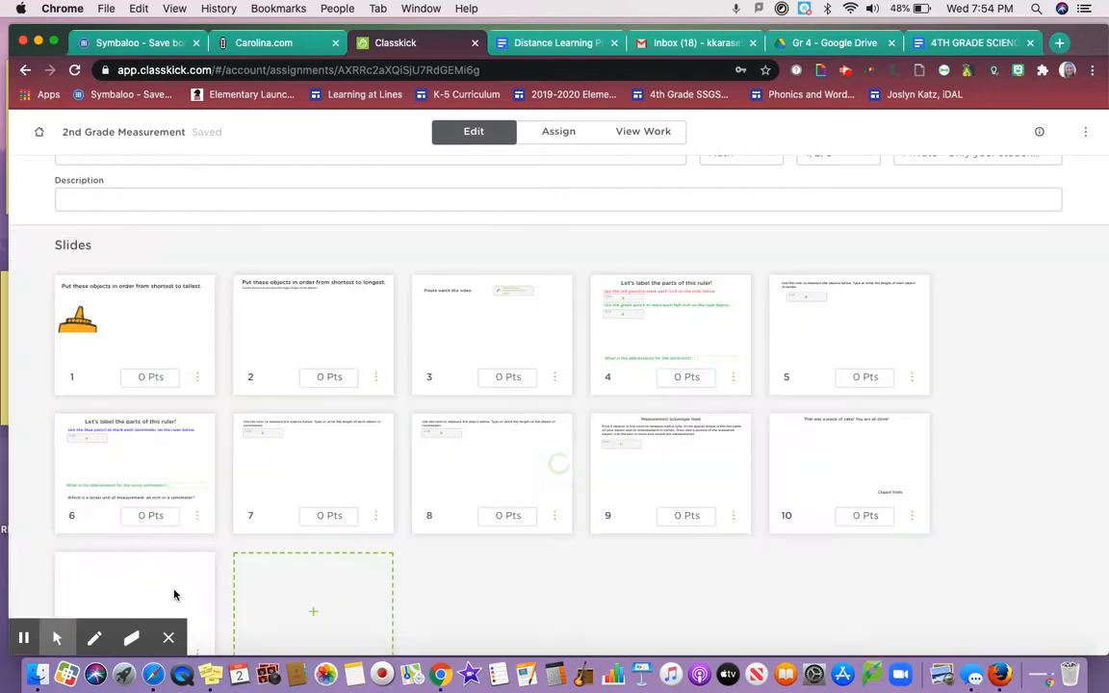
{"action": "scroll", "coordinate": [181, 548], "scroll_direction": "down", "scroll_amount": 1}
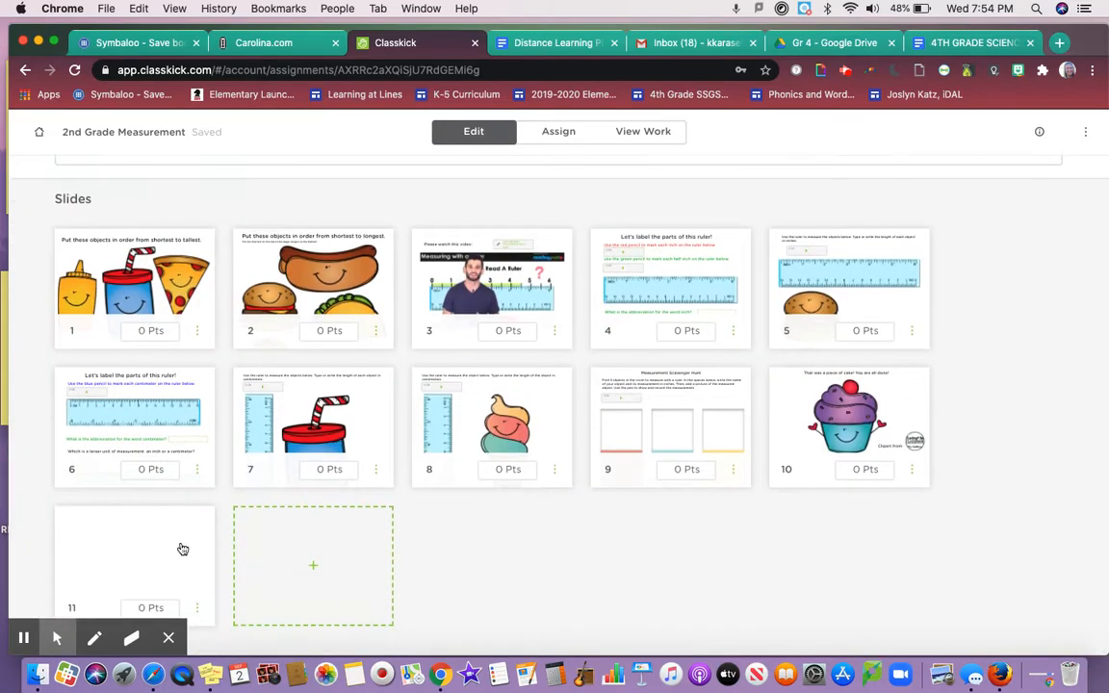
{"action": "left_click", "coordinate": [181, 547]}
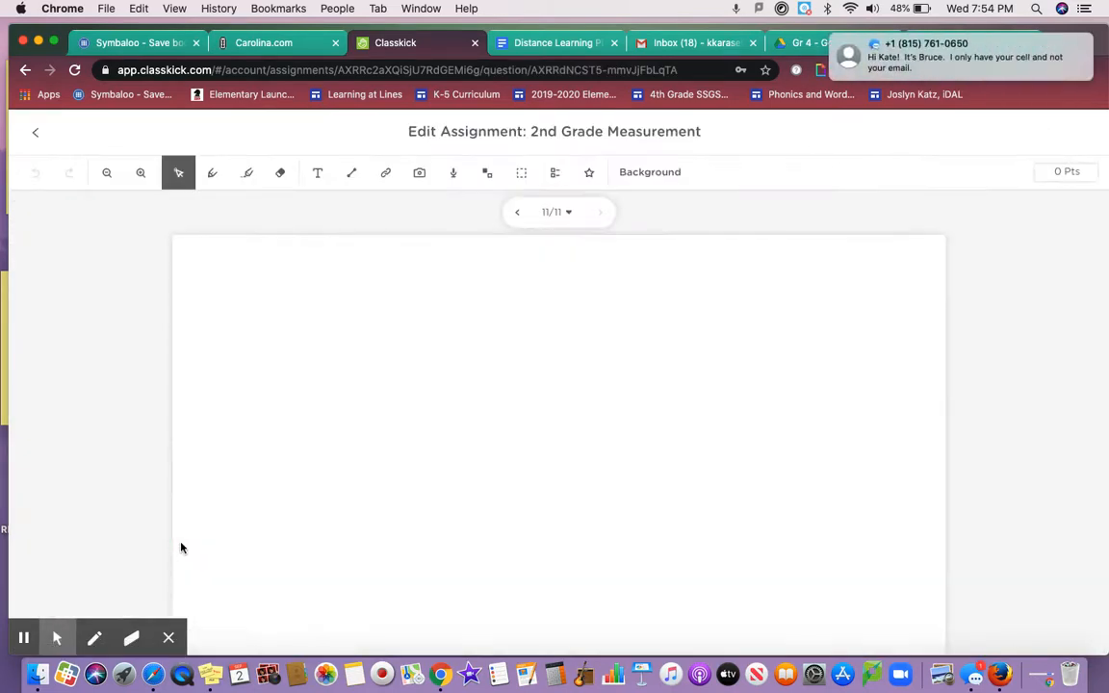
Drag the blank slide 11 to the first position and open it as slide 1
{"action": "left_click", "coordinate": [1061, 68]}
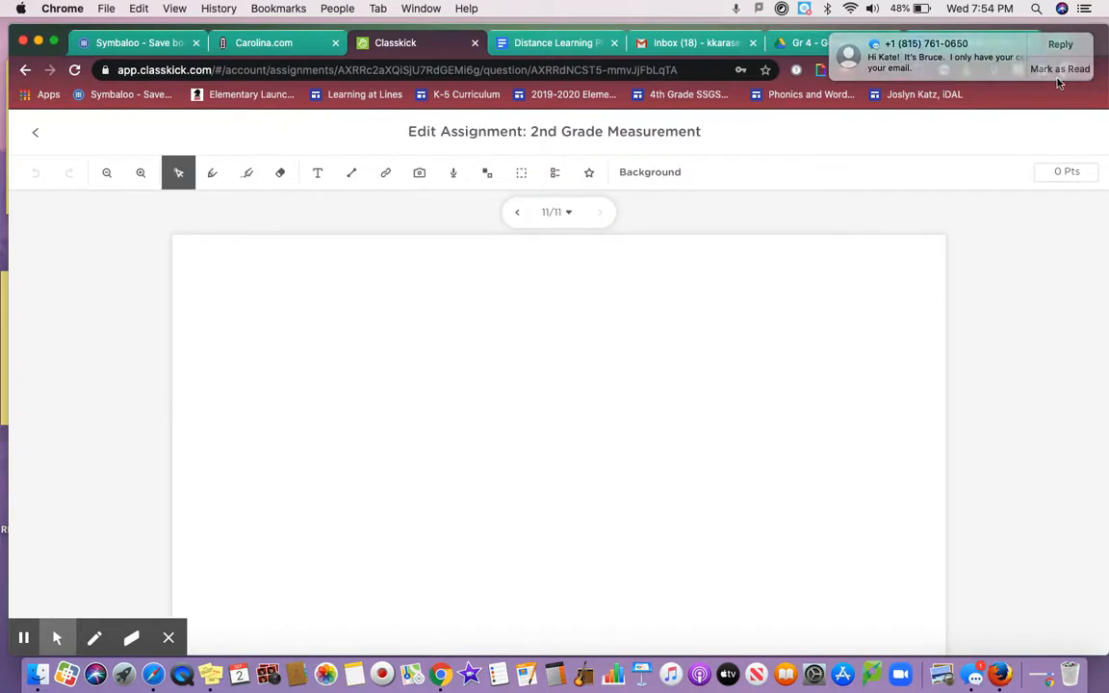
{"action": "left_click", "coordinate": [31, 135]}
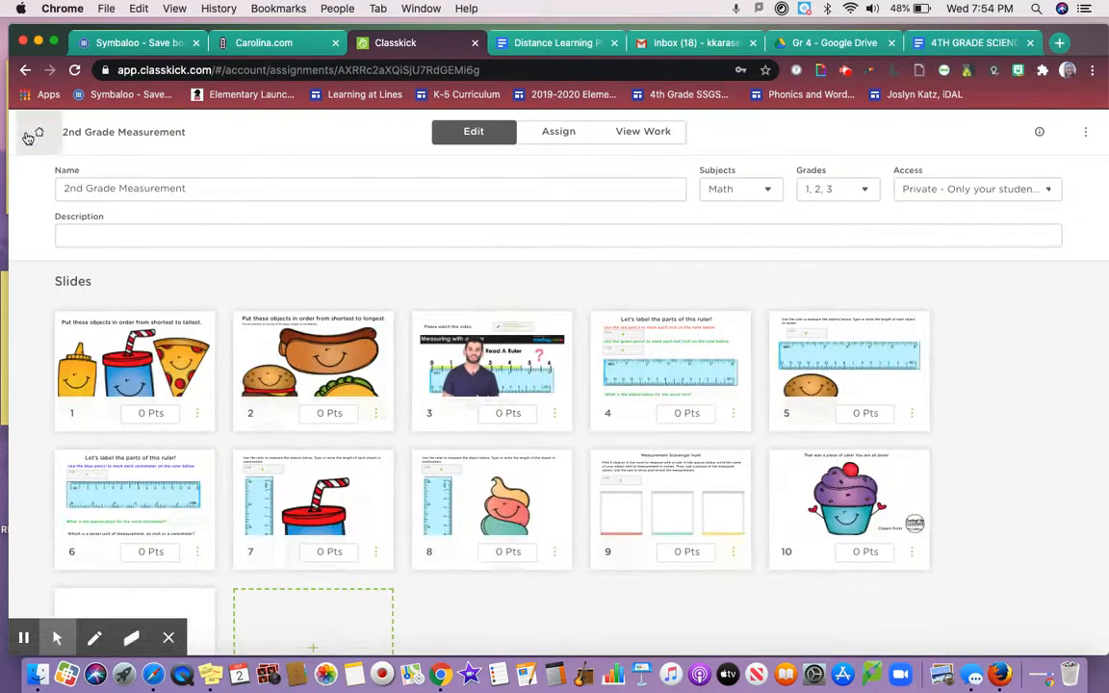
{"action": "scroll", "coordinate": [57, 241], "scroll_direction": "down", "scroll_amount": 2}
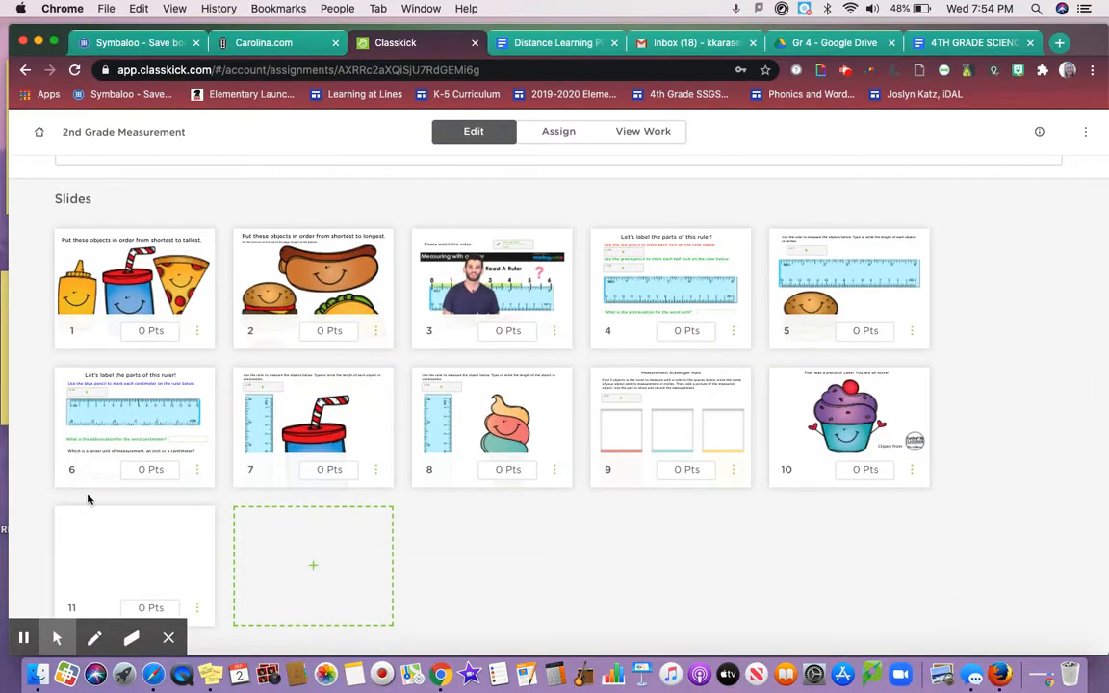
{"action": "left_click", "coordinate": [101, 554]}
{"action": "left_click_drag", "start_coordinate": [100, 555], "coordinate": [93, 308]}
{"action": "left_click", "coordinate": [140, 289]}
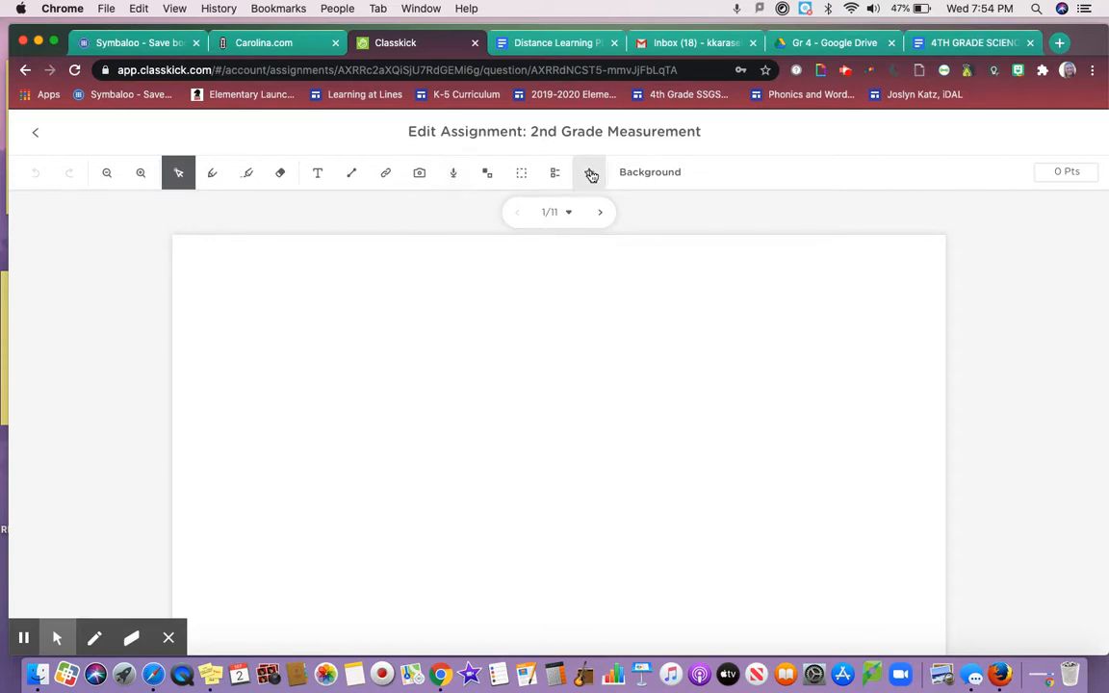
View the Stickers and Background panels and slides 2–3, then return to the overview
{"action": "left_click", "coordinate": [591, 175]}
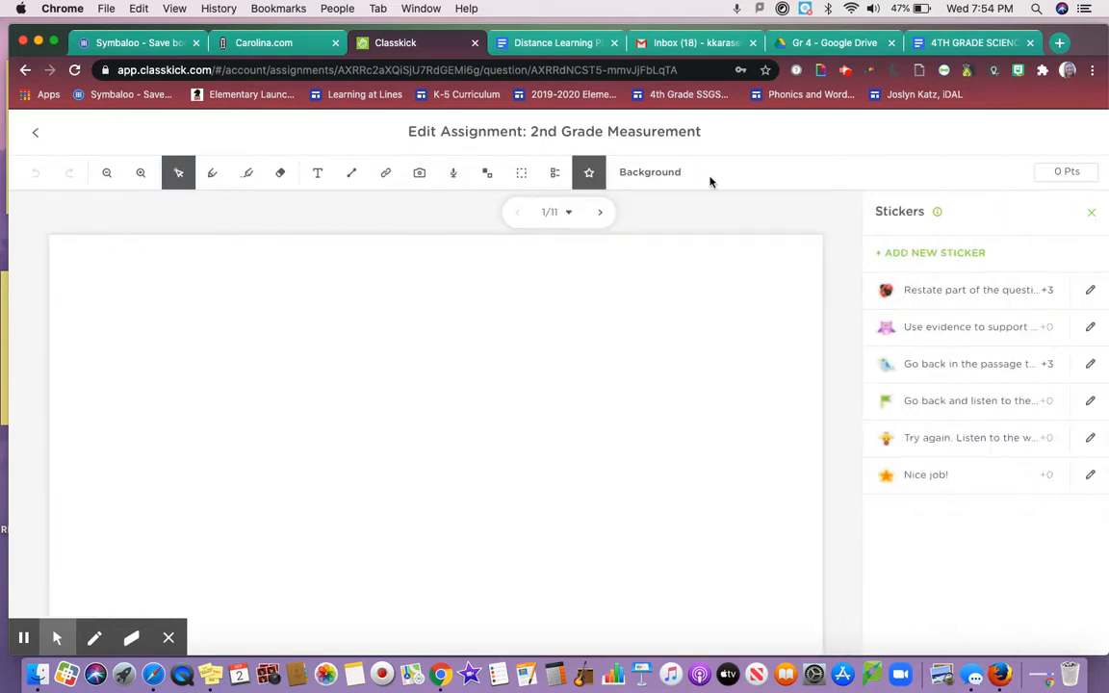
{"action": "left_click", "coordinate": [662, 179]}
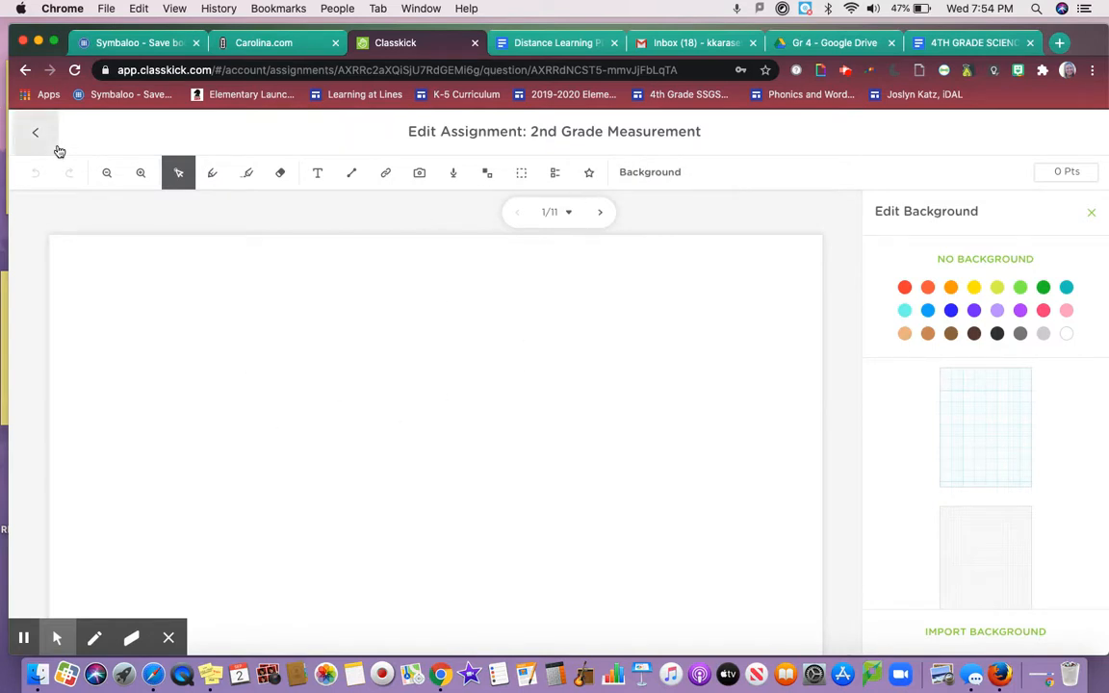
{"action": "left_click", "coordinate": [600, 213]}
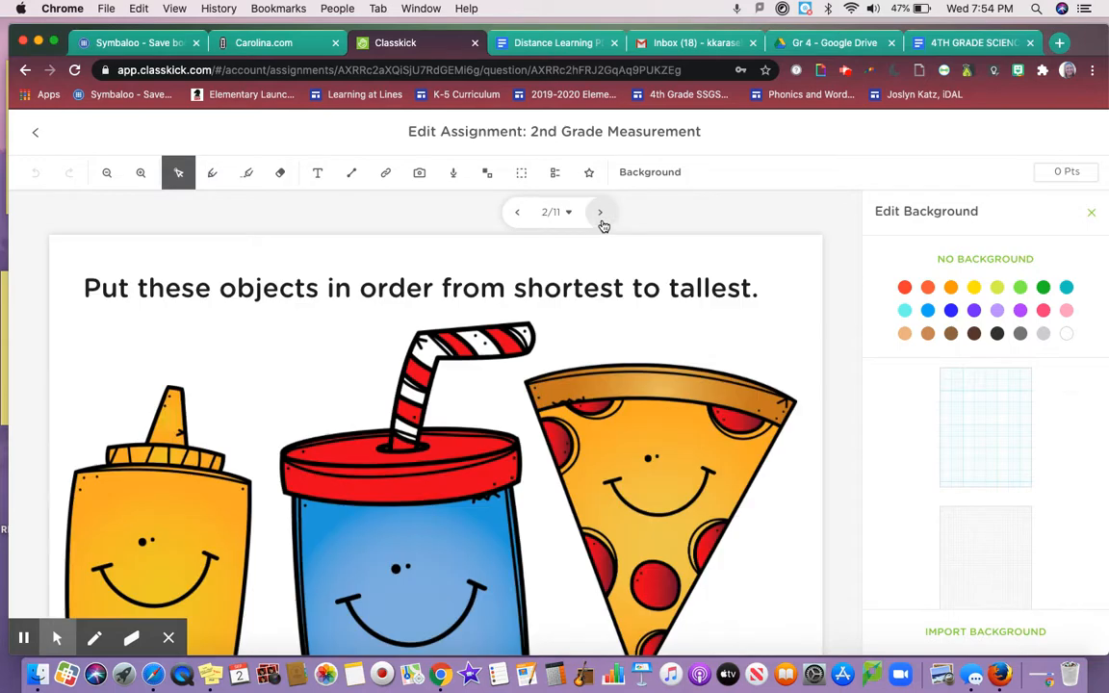
{"action": "left_click", "coordinate": [601, 219]}
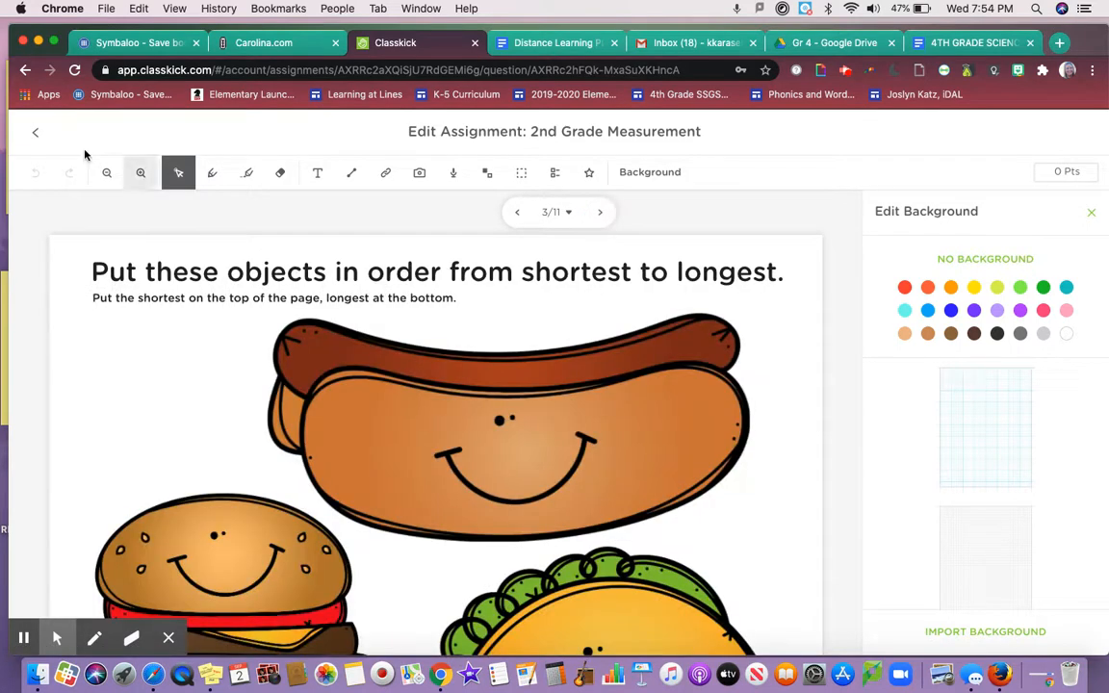
{"action": "left_click", "coordinate": [30, 142]}
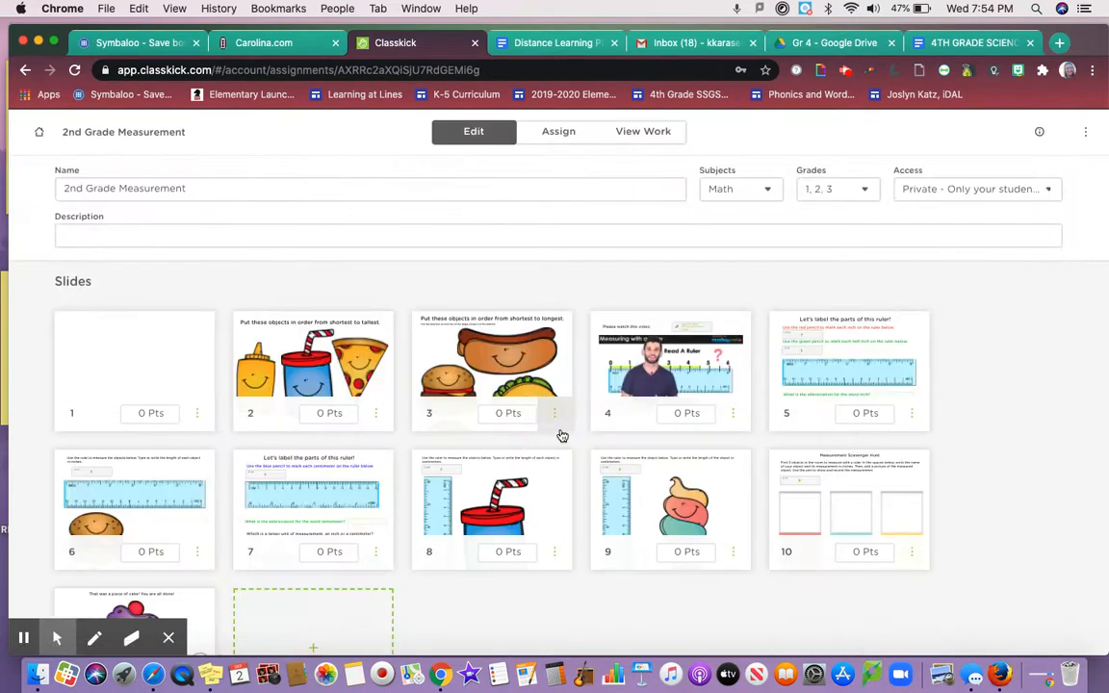
Duplicate slide 2, the 'order from shortest to tallest' slide, via its options menu
{"action": "scroll", "coordinate": [559, 433], "scroll_direction": "down", "scroll_amount": 2}
{"action": "scroll", "coordinate": [367, 387], "scroll_direction": "up", "scroll_amount": 2}
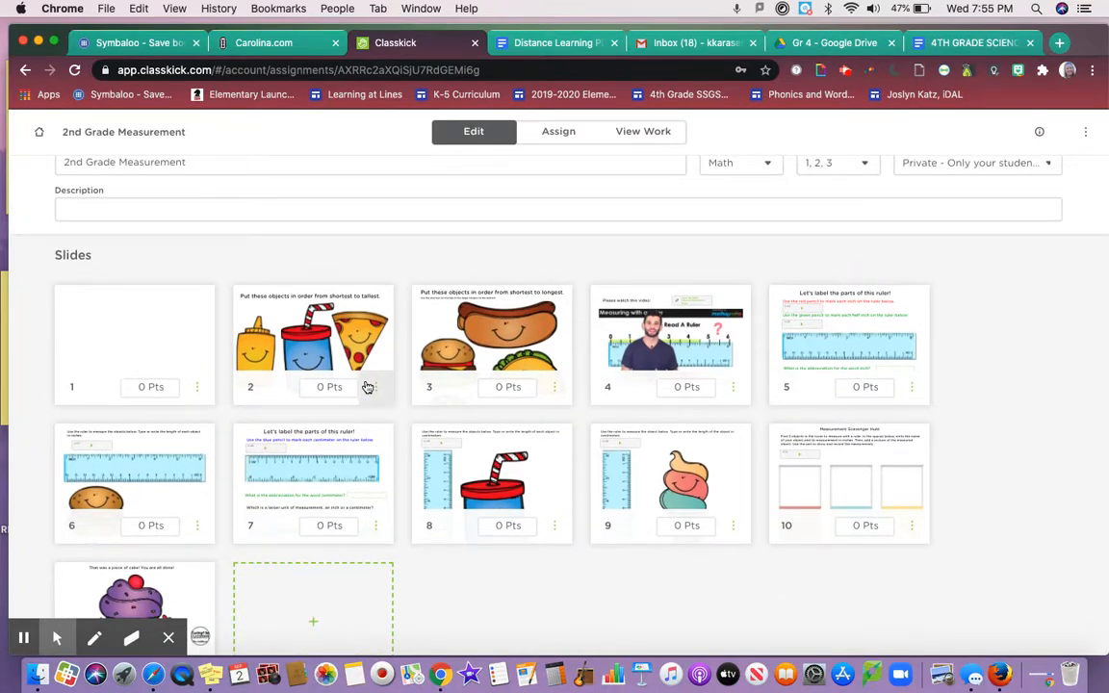
{"action": "left_click", "coordinate": [375, 387]}
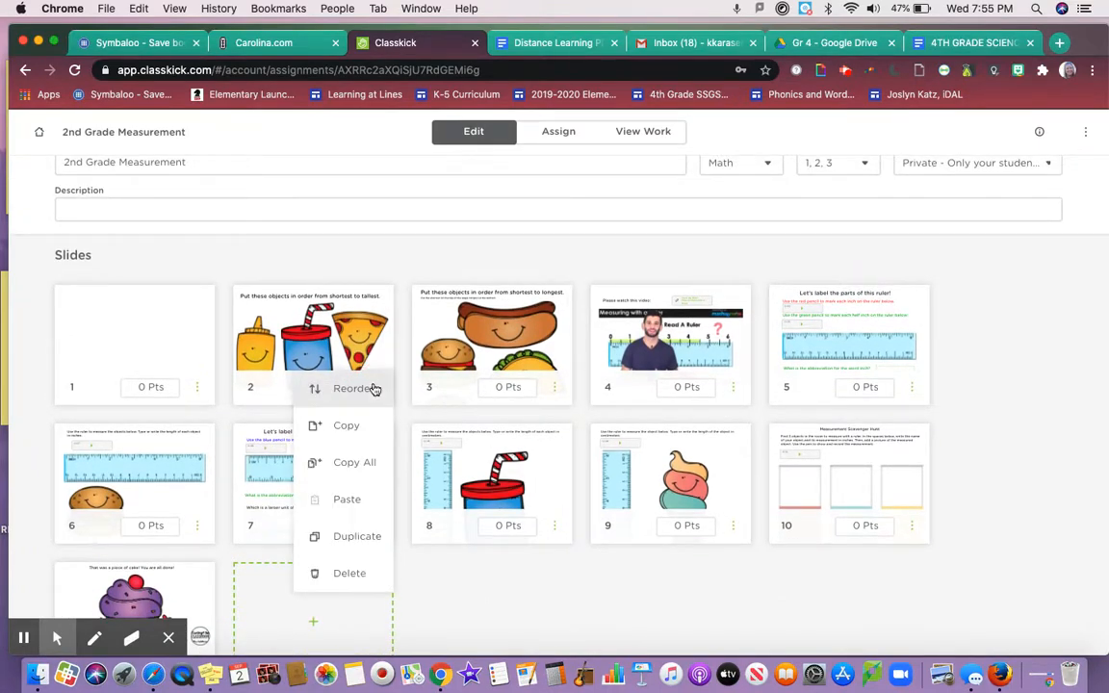
{"action": "left_click", "coordinate": [407, 520]}
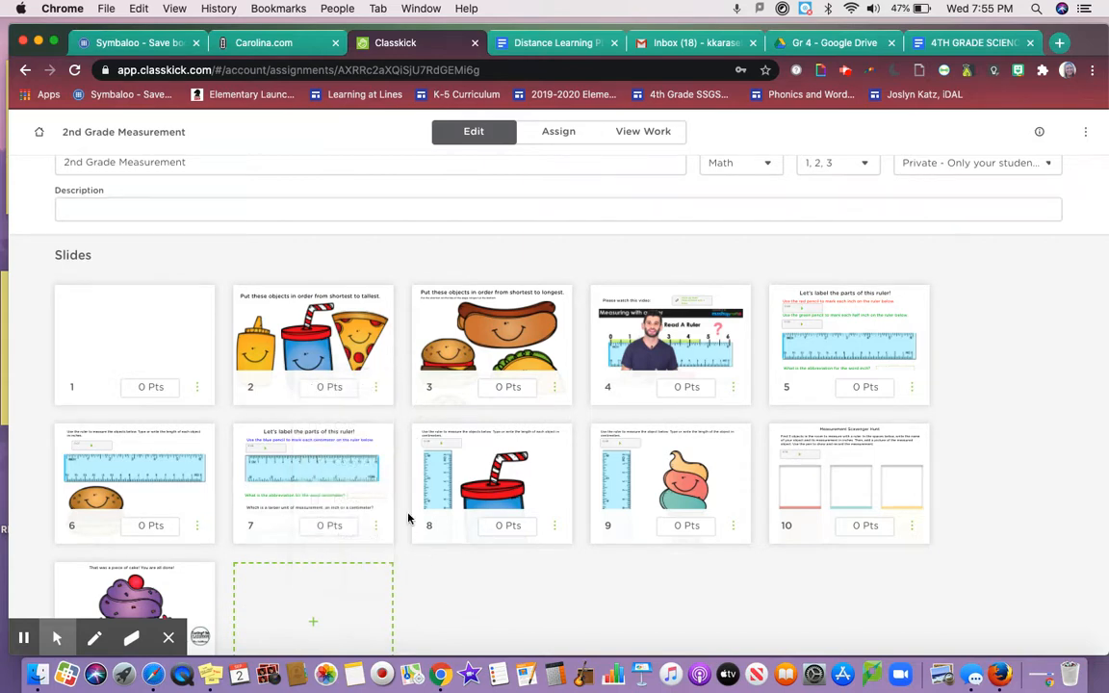
{"action": "left_click", "coordinate": [377, 387]}
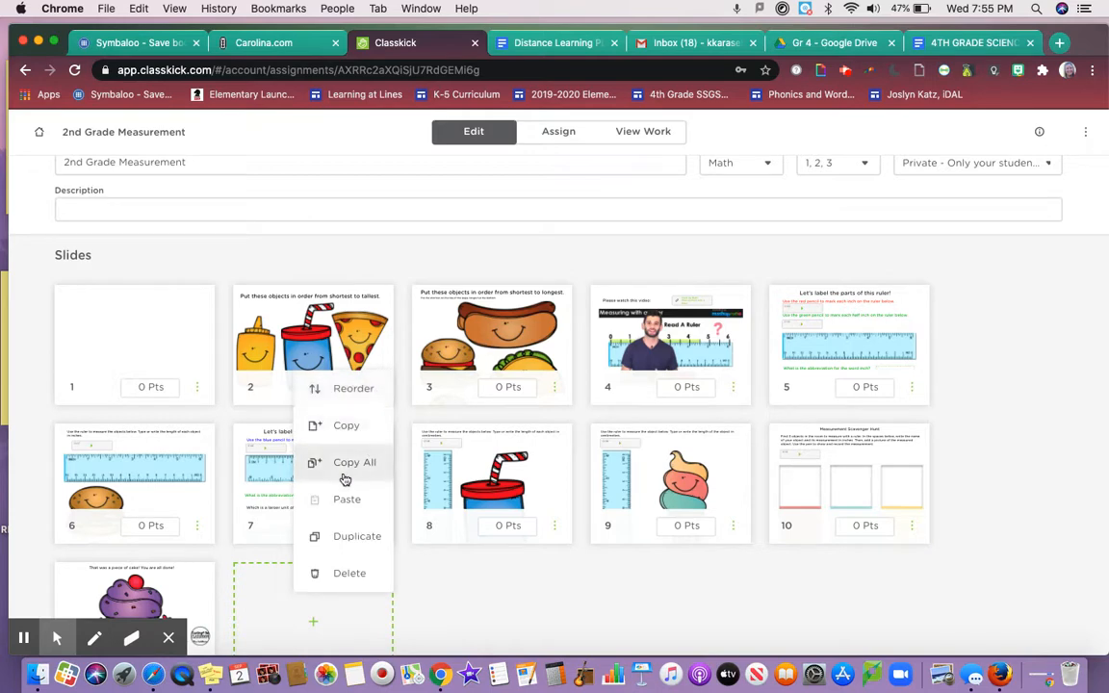
{"action": "left_click", "coordinate": [328, 538]}
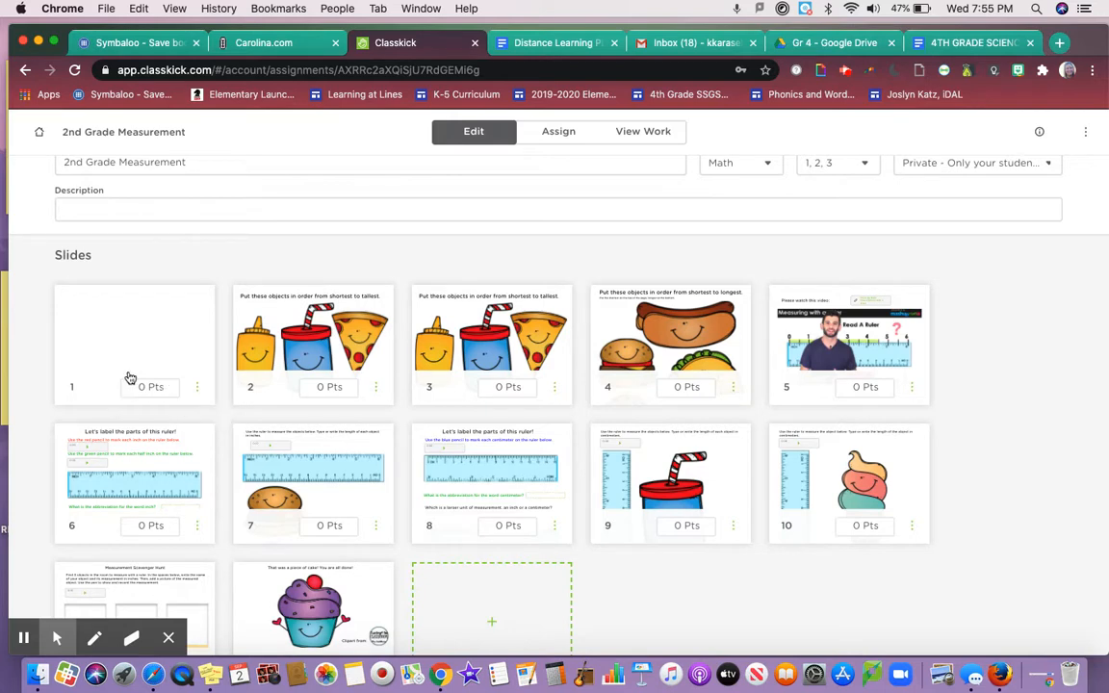
Set slides 2, 3 and 4 to 3 points each
{"action": "left_click", "coordinate": [315, 385]}
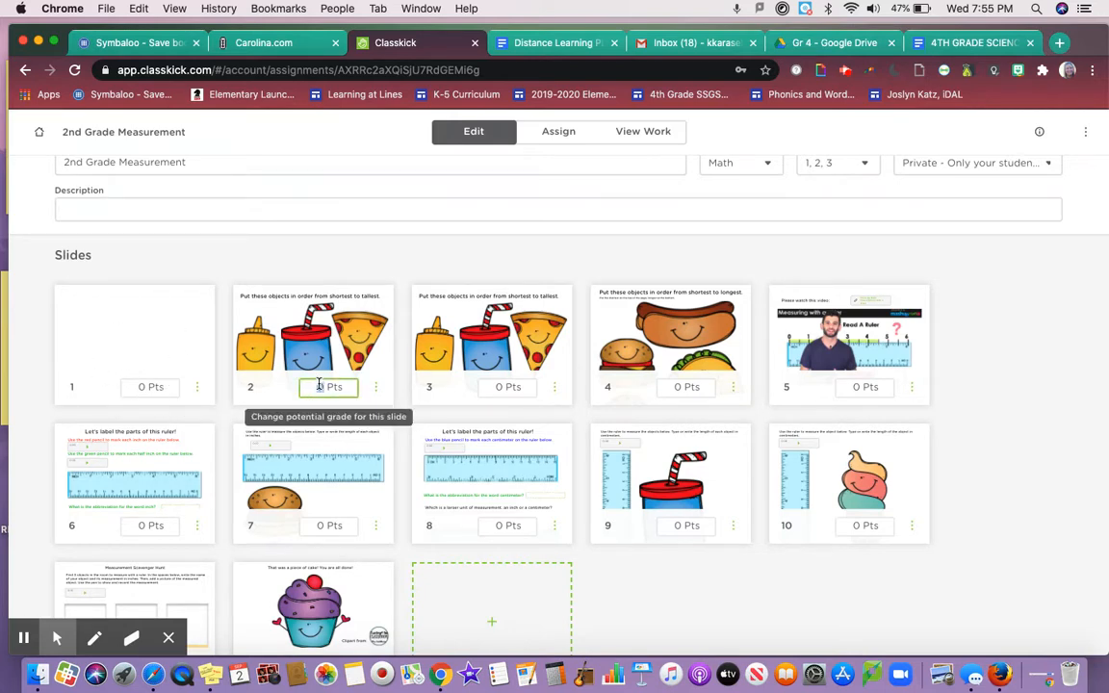
{"action": "double_click", "coordinate": [319, 386]}
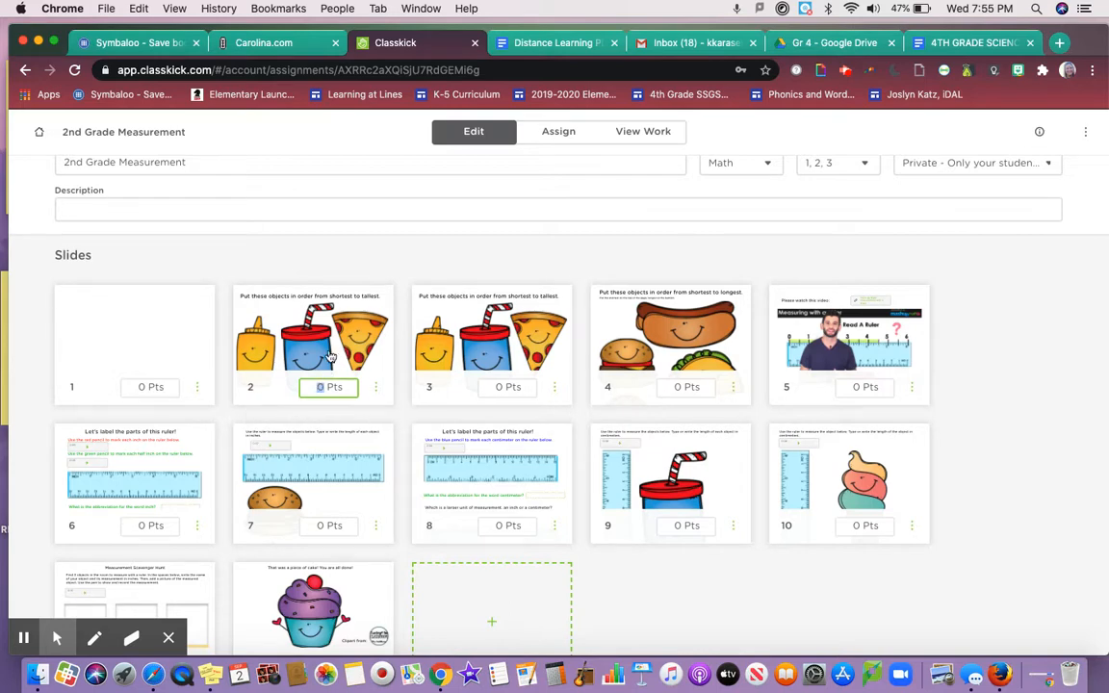
{"action": "left_click", "coordinate": [376, 387]}
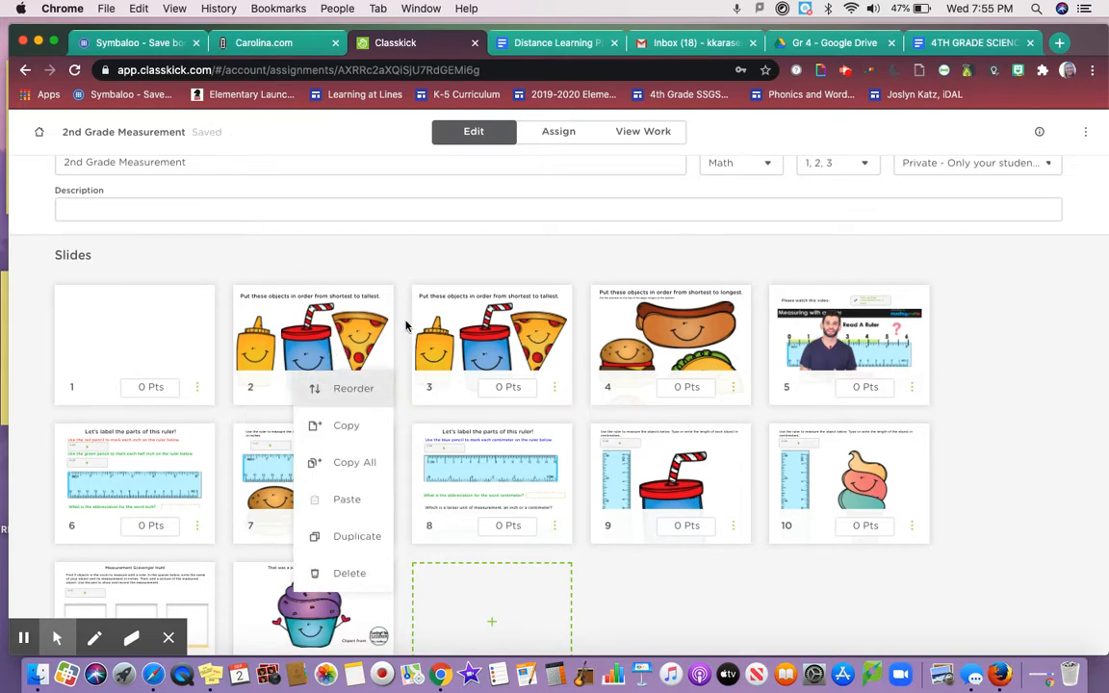
{"action": "left_click", "coordinate": [395, 281]}
{"action": "double_click", "coordinate": [497, 387]}
{"action": "type", "text": "3"}
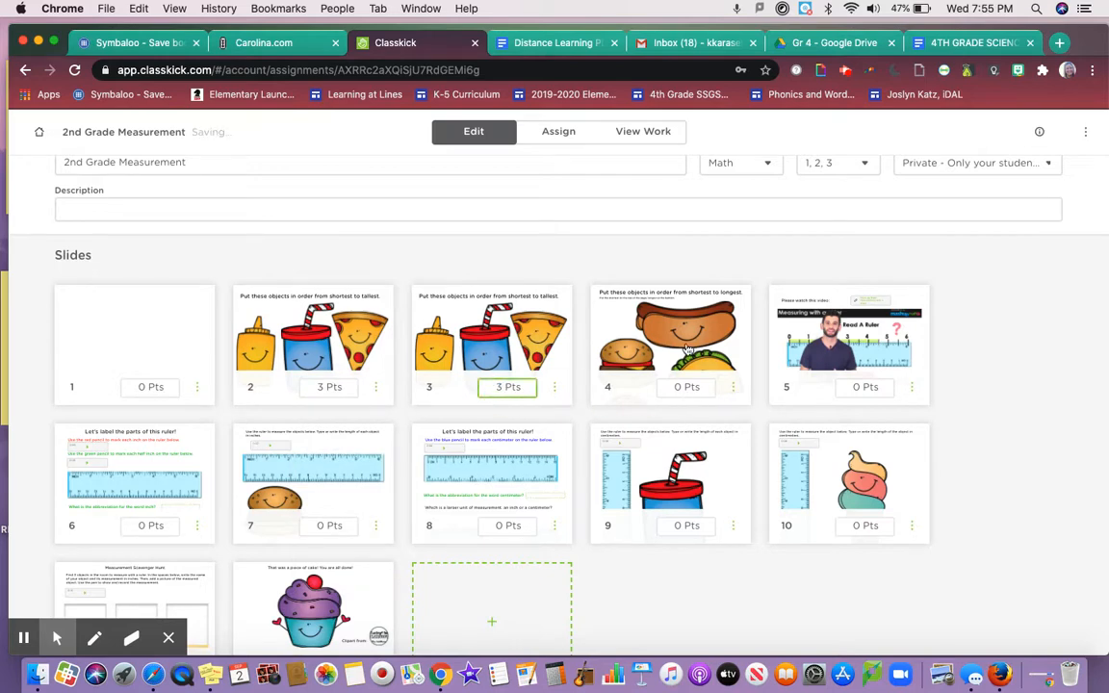
{"action": "double_click", "coordinate": [680, 386]}
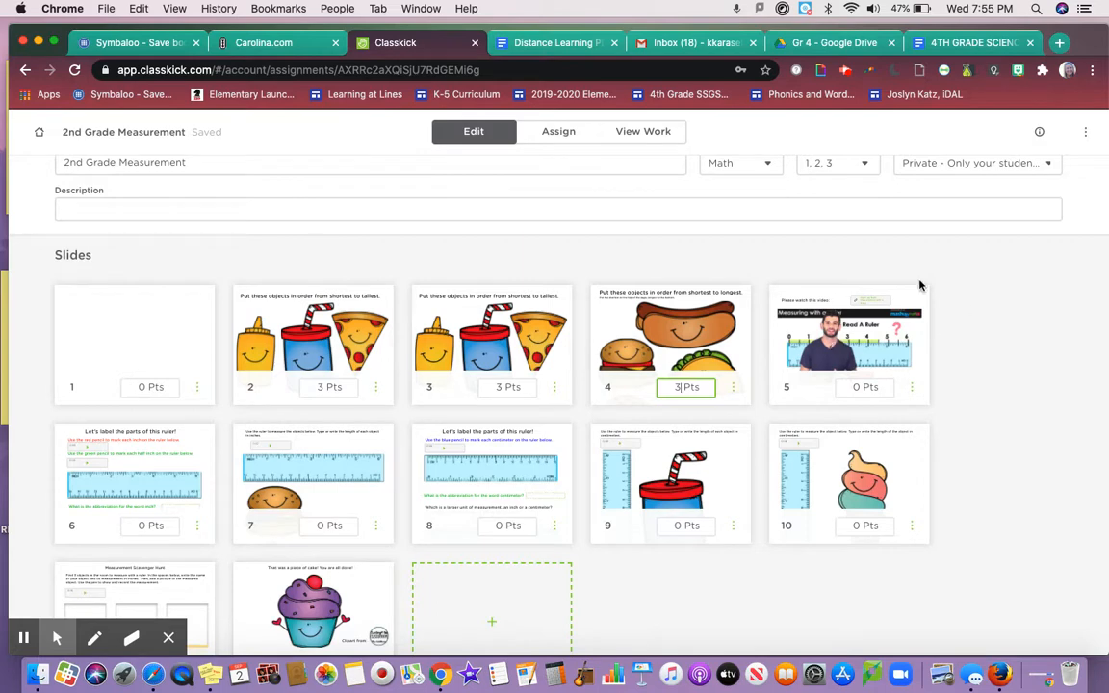
{"action": "left_click", "coordinate": [970, 424]}
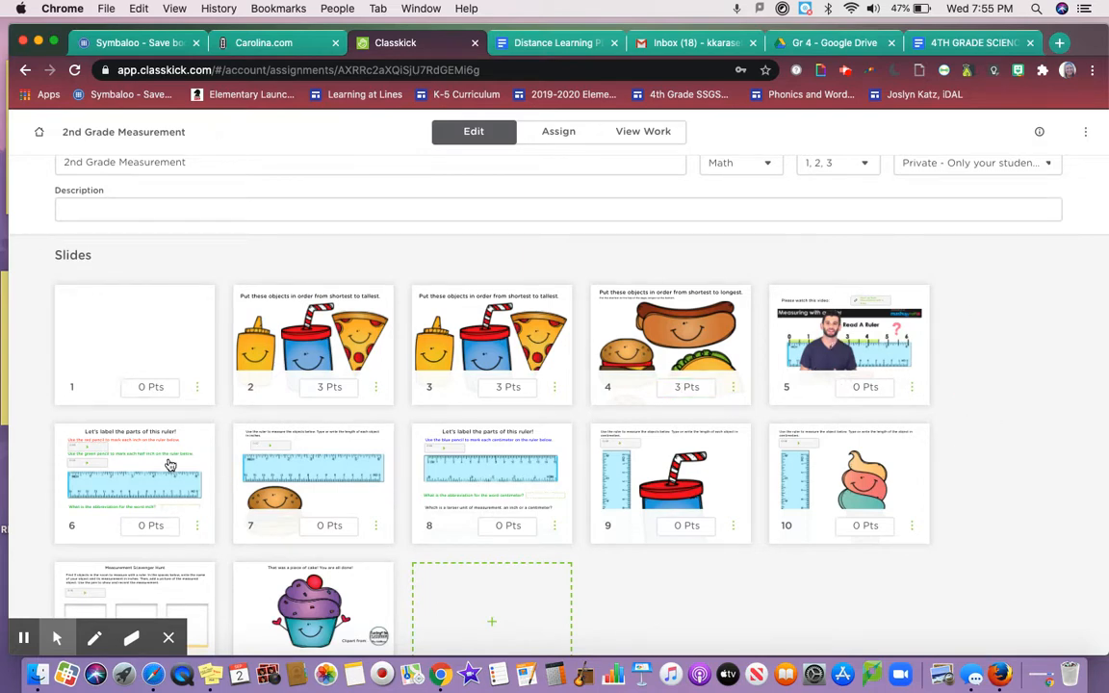
Set slide 6 to 5 points
{"action": "scroll", "coordinate": [169, 465], "scroll_direction": "down", "scroll_amount": 1}
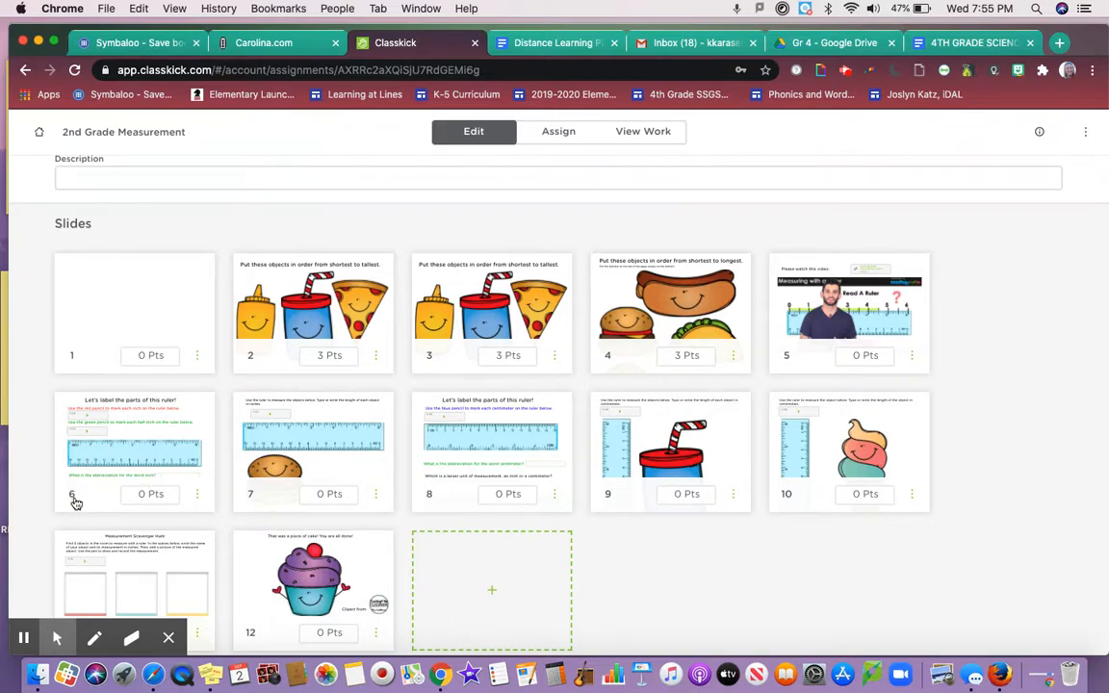
{"action": "left_click", "coordinate": [146, 494]}
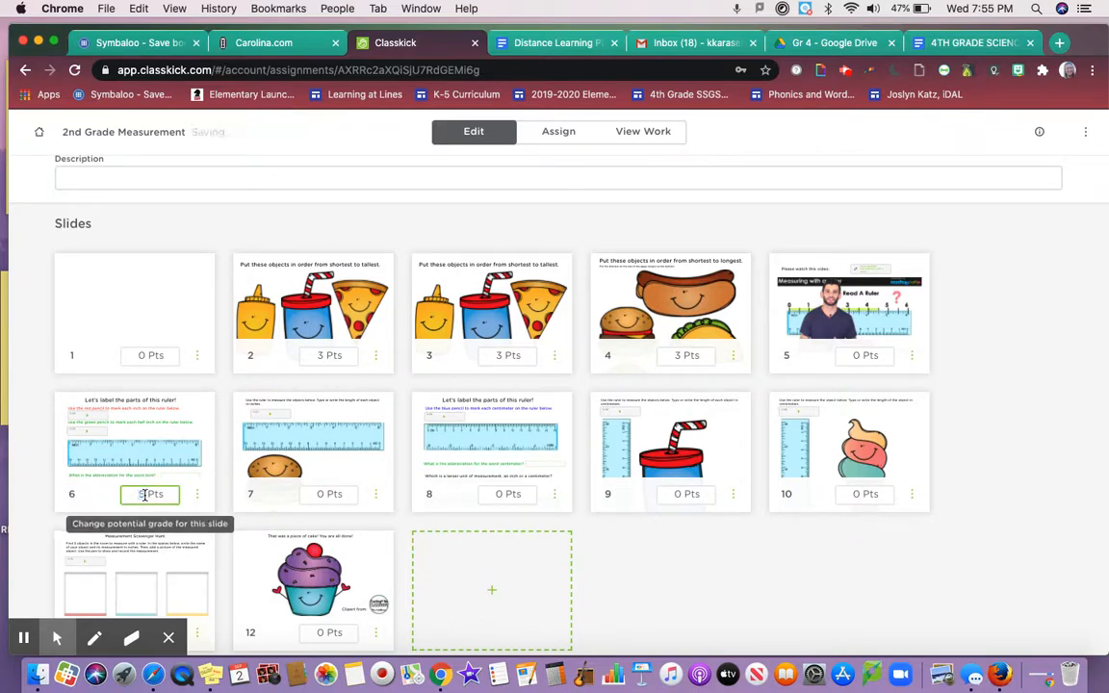
{"action": "type", "text": "5"}
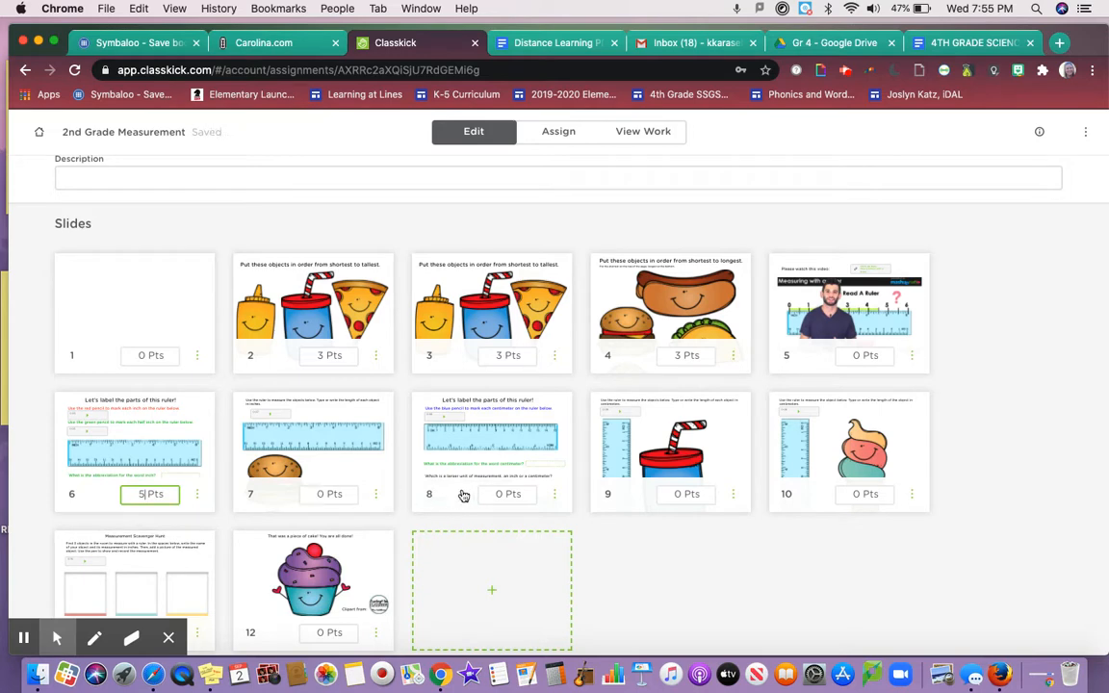
{"action": "left_click", "coordinate": [817, 553]}
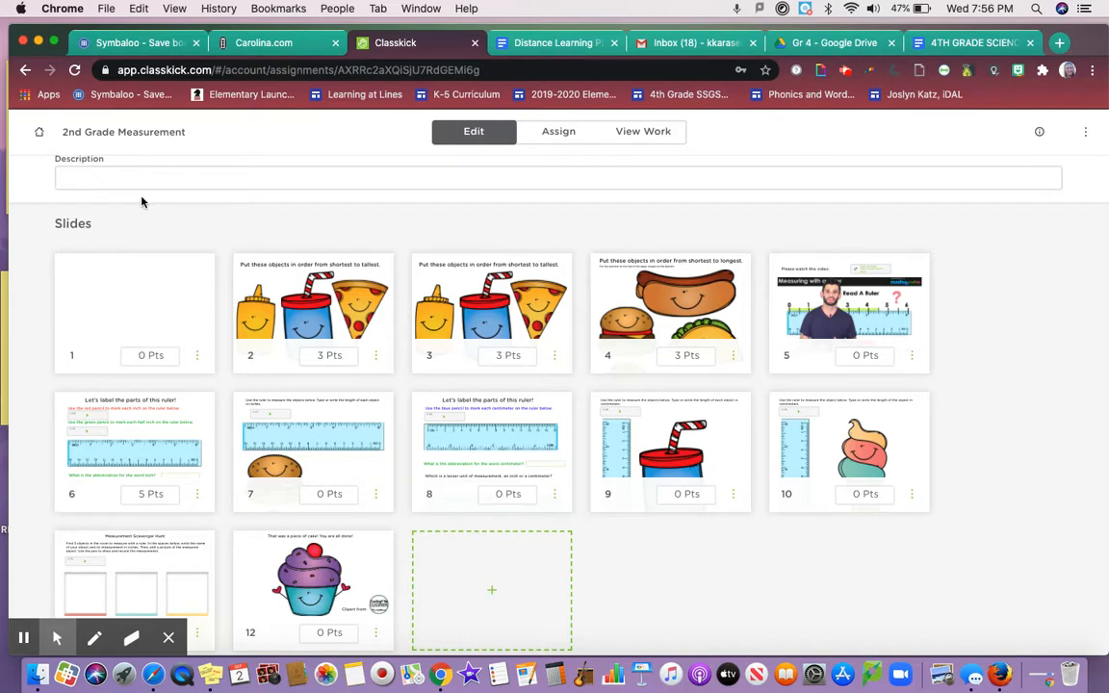
{"action": "scroll", "coordinate": [141, 162], "scroll_direction": "up", "scroll_amount": 2}
Reopen 2nd Grade Measurement from the Assignments list and show its Assign page
{"action": "left_click", "coordinate": [202, 186]}
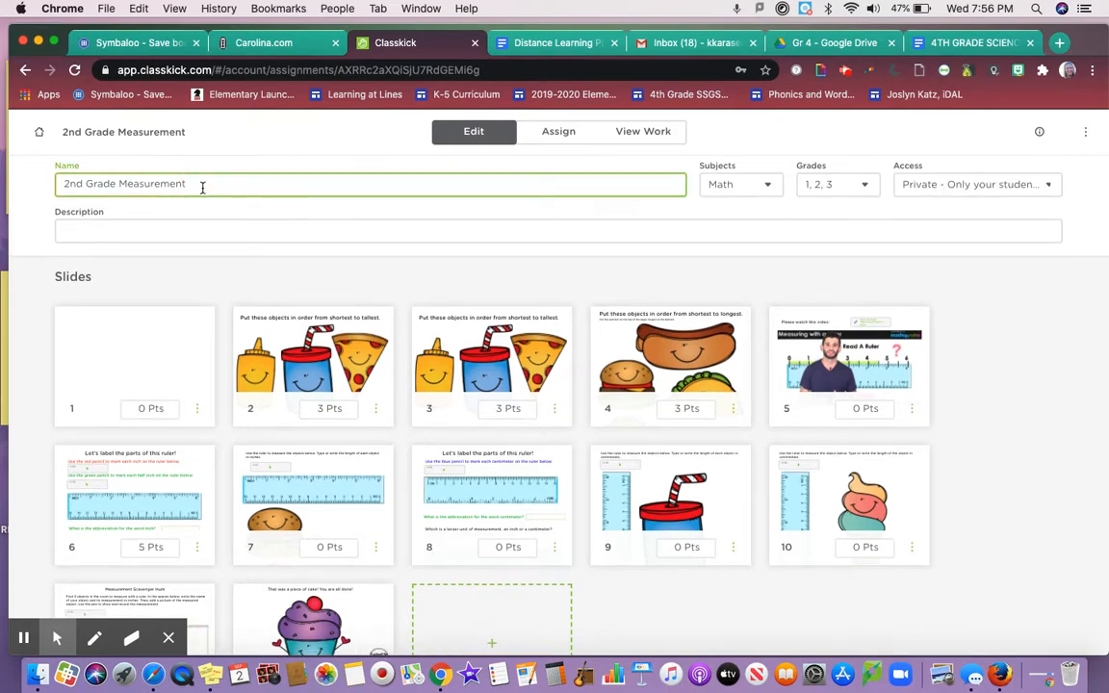
{"action": "left_click", "coordinate": [44, 142]}
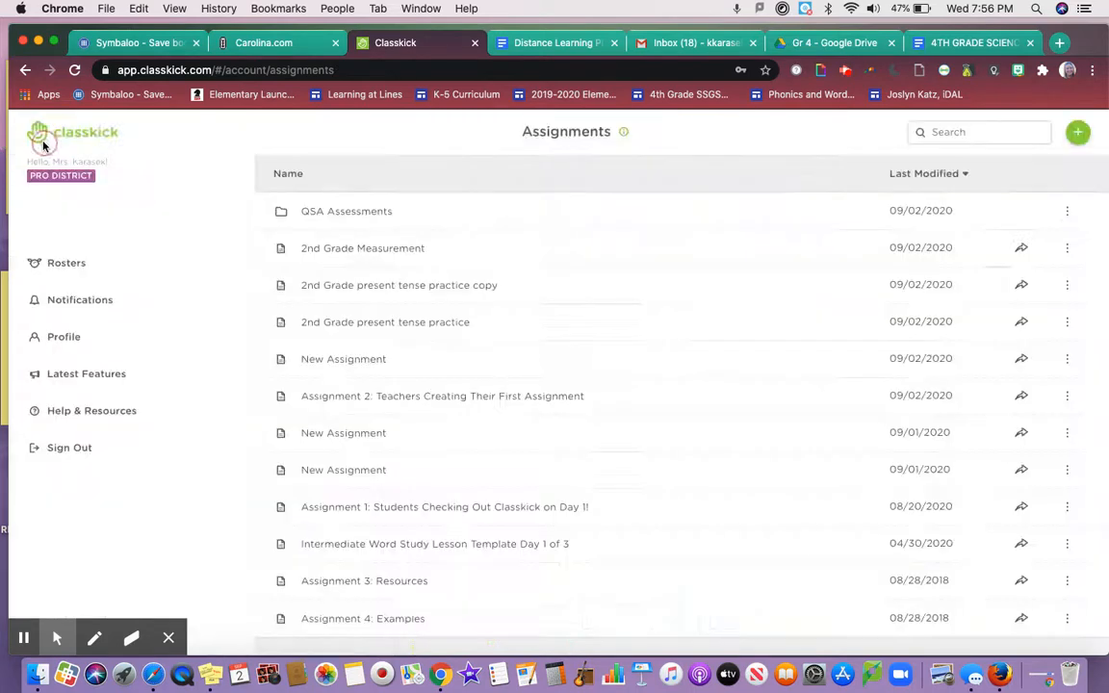
{"action": "left_click", "coordinate": [416, 250]}
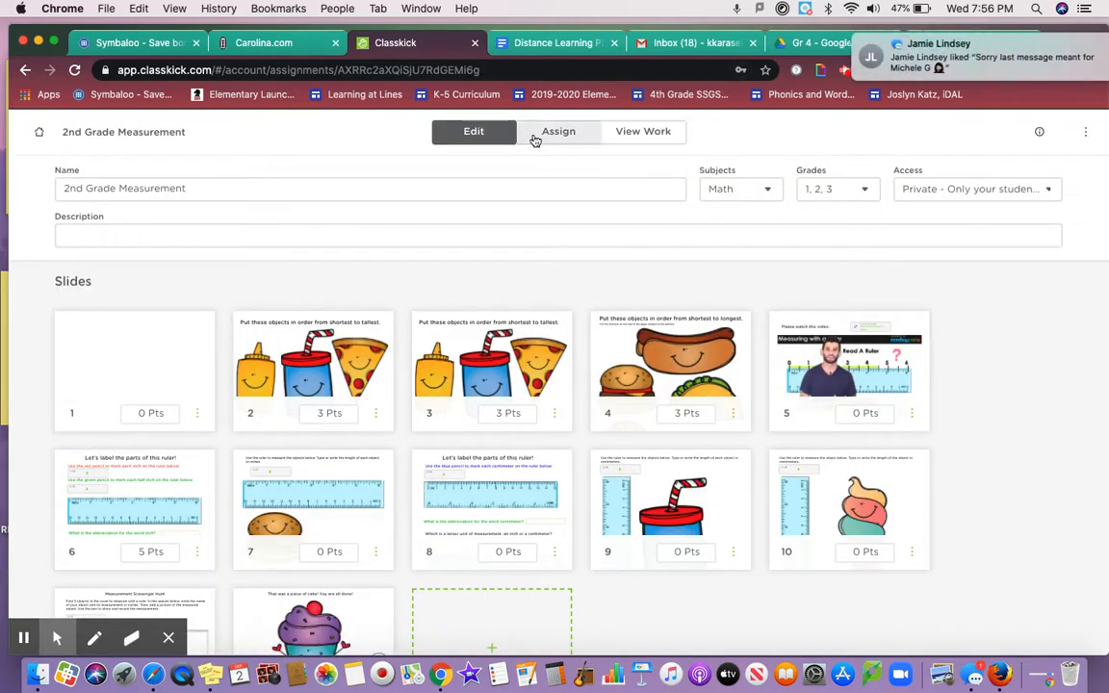
{"action": "left_click", "coordinate": [1010, 76]}
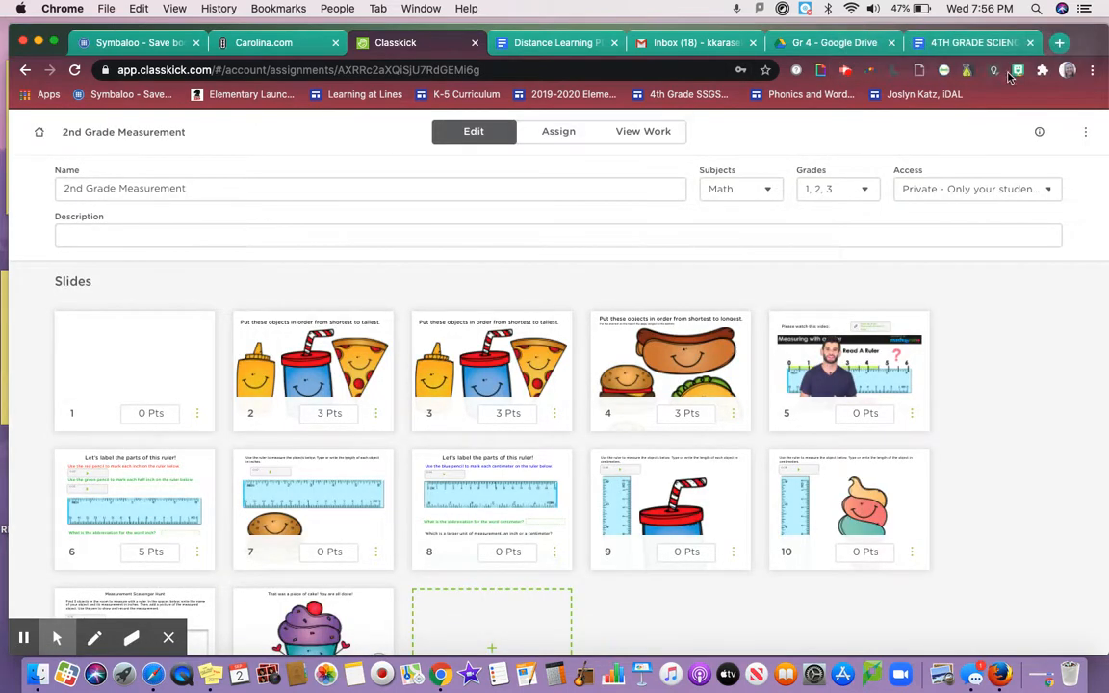
{"action": "left_click", "coordinate": [551, 144]}
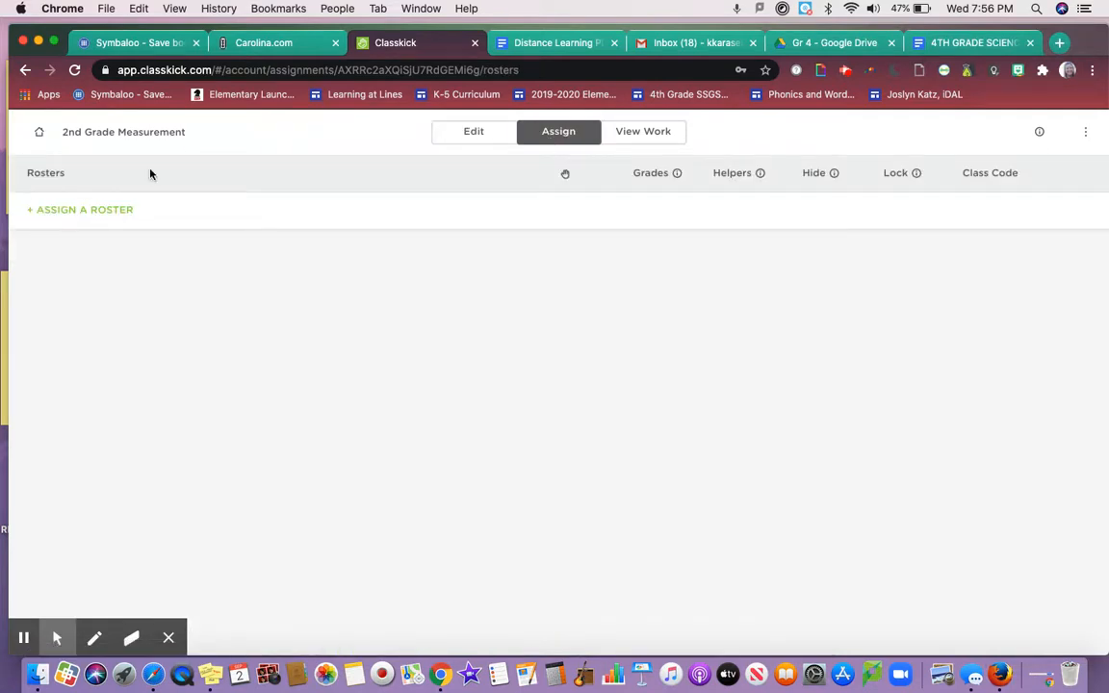
{"action": "left_click", "coordinate": [86, 210]}
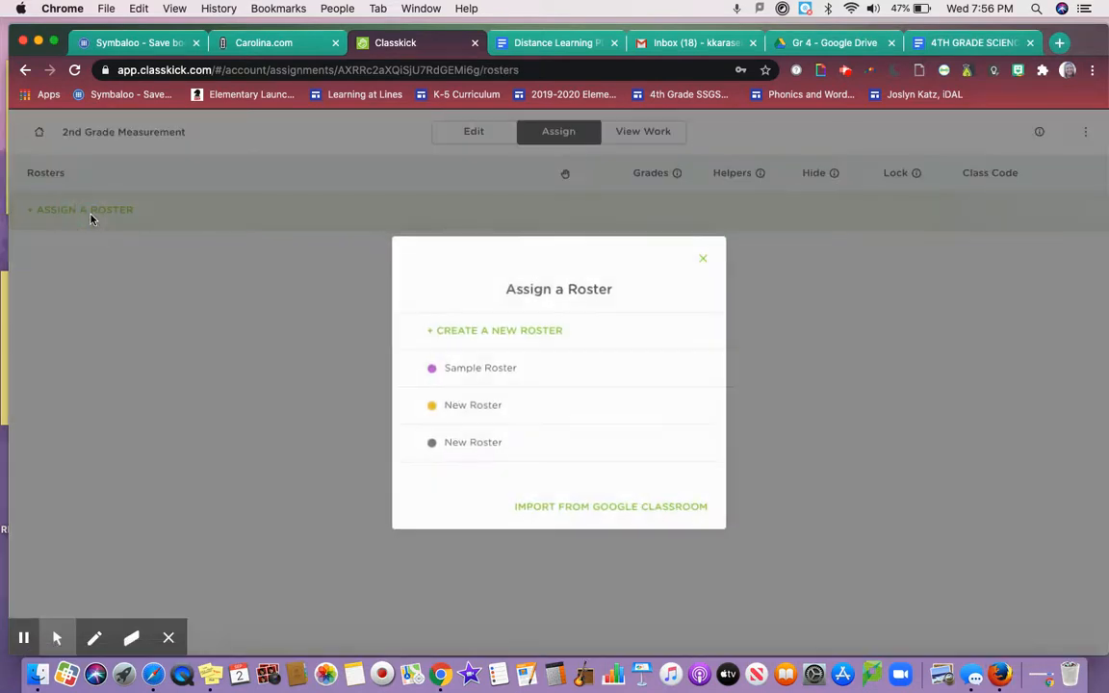
{"action": "left_click", "coordinate": [487, 362]}
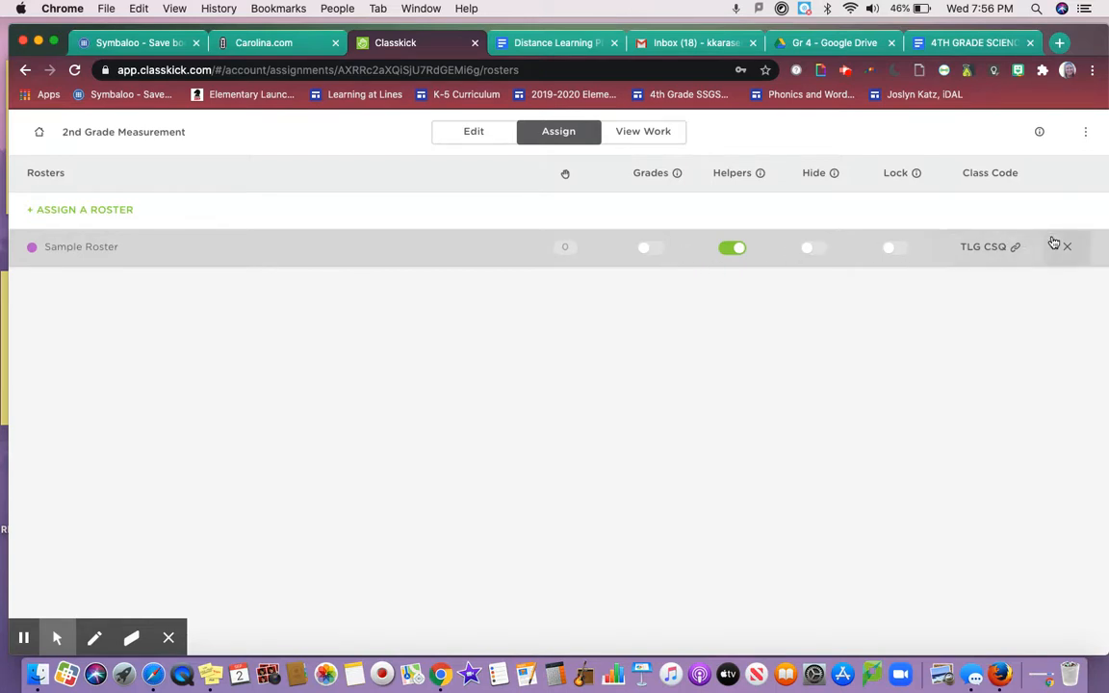
{"action": "left_click", "coordinate": [1020, 256]}
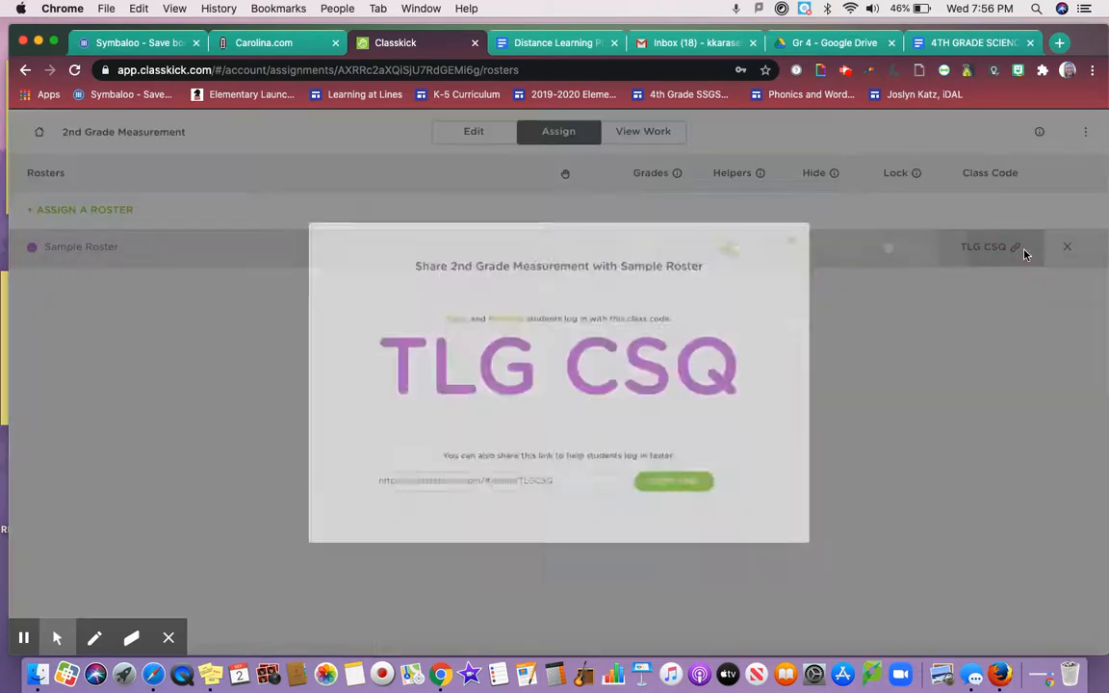
{"action": "left_click", "coordinate": [702, 504]}
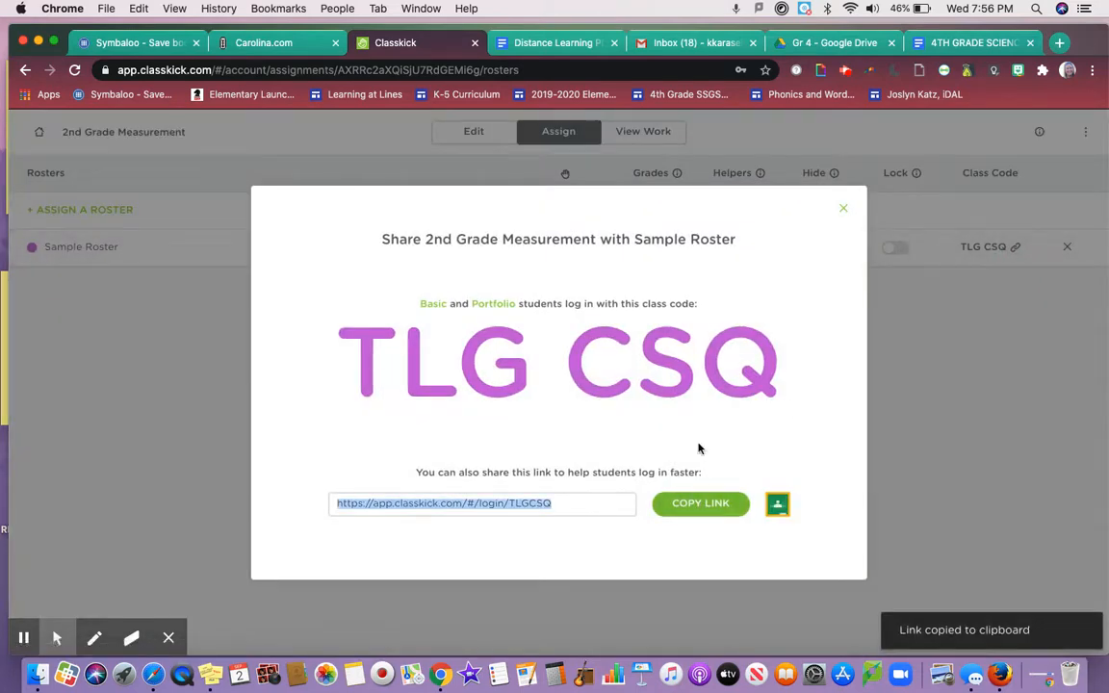
{"action": "double_click", "coordinate": [530, 366]}
{"action": "left_click_drag", "start_coordinate": [642, 364], "coordinate": [768, 364]}
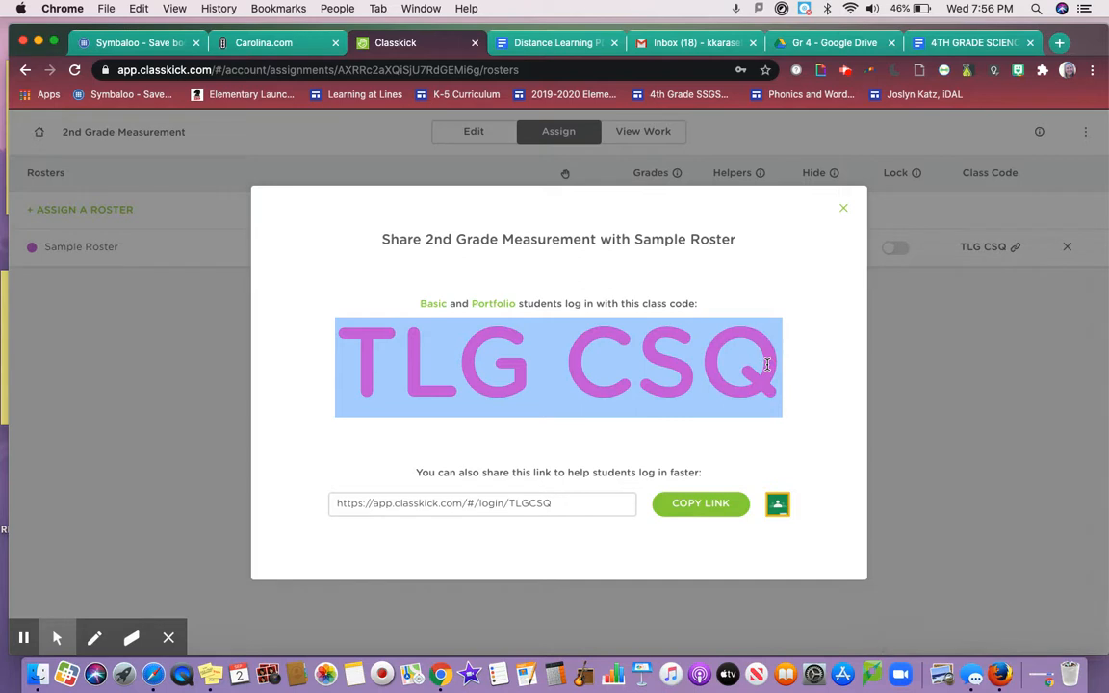
{"action": "left_click", "coordinate": [713, 513]}
Return to the Assignments list and show the options for creating a new assignment
{"action": "left_click", "coordinate": [841, 209]}
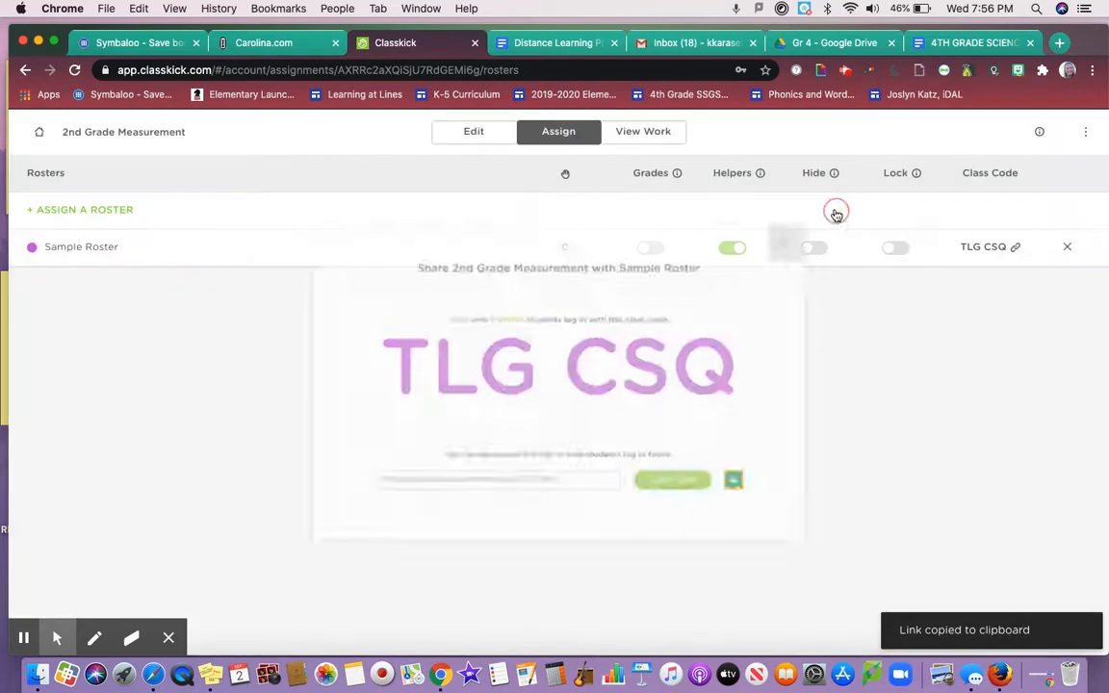
{"action": "left_click", "coordinate": [39, 133]}
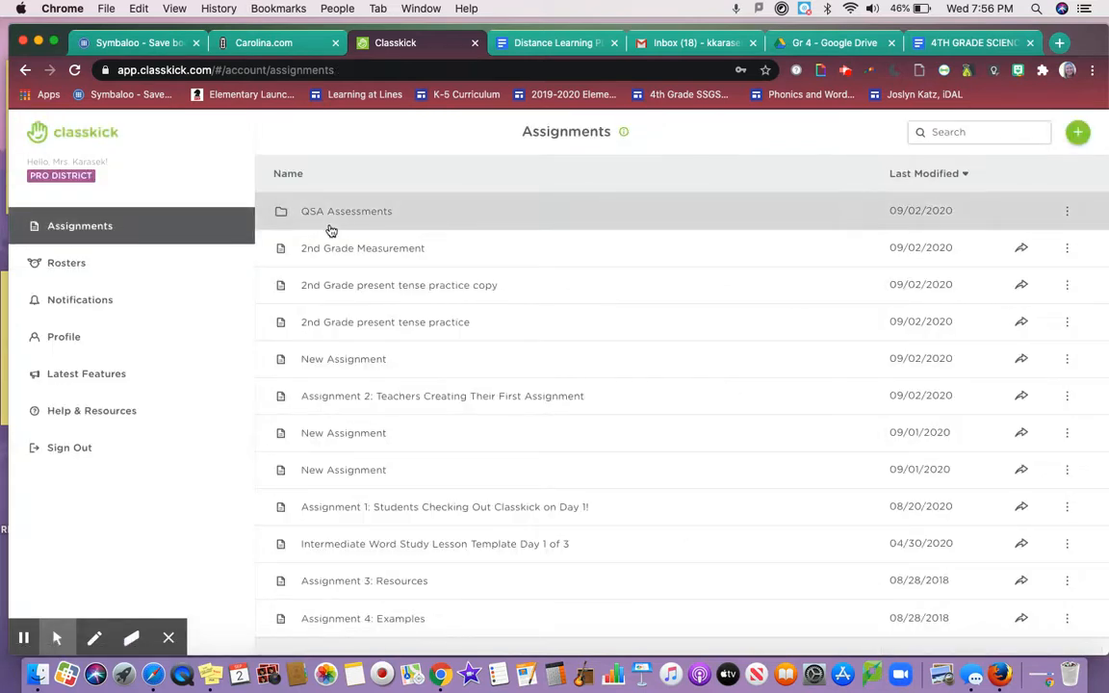
{"action": "left_click", "coordinate": [1079, 132]}
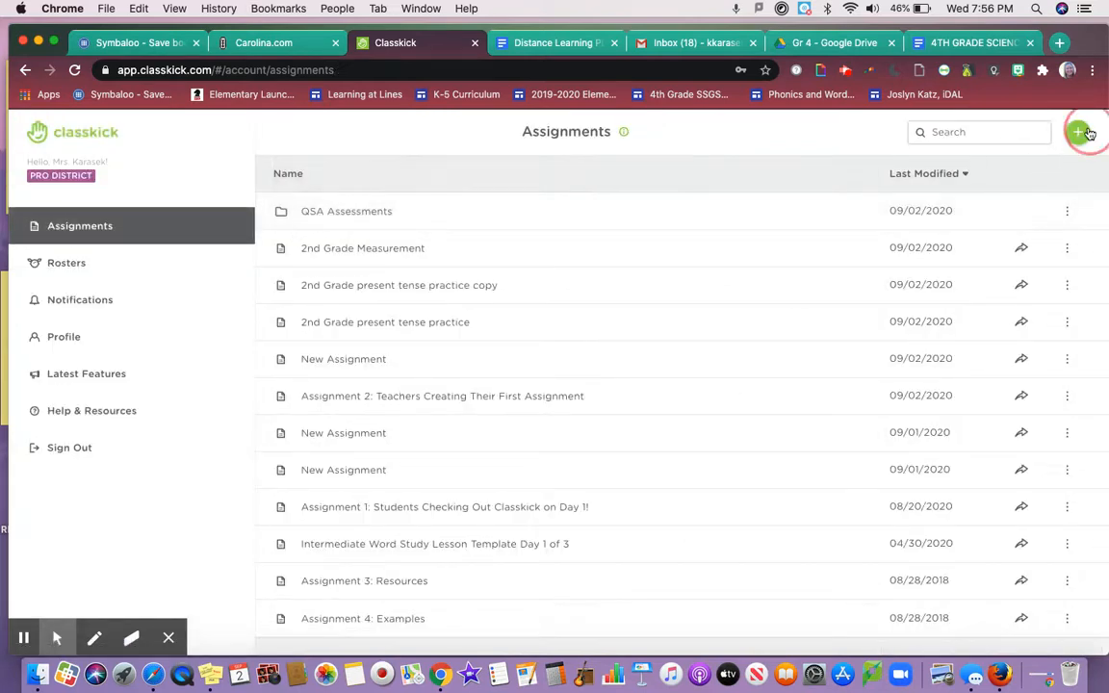